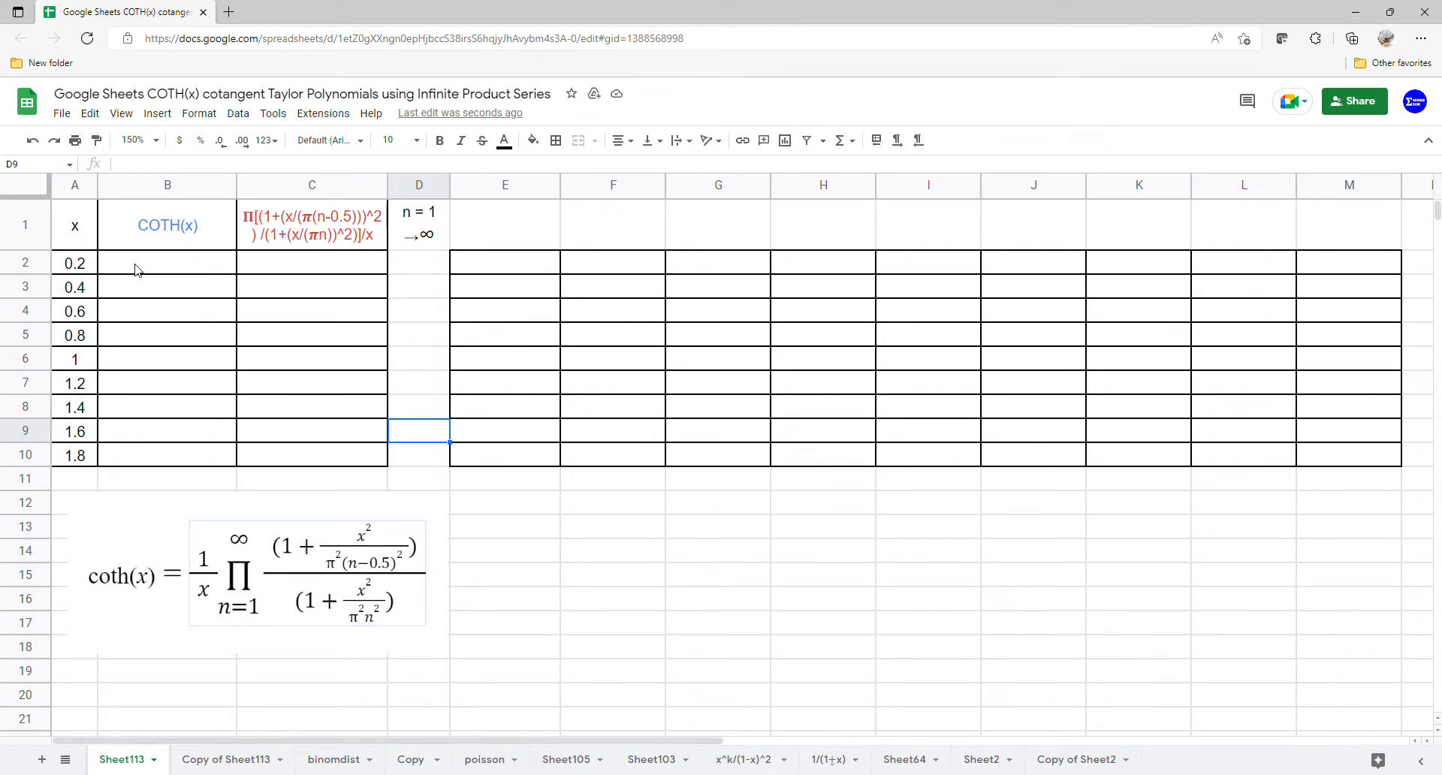
pyautogui.write('=')
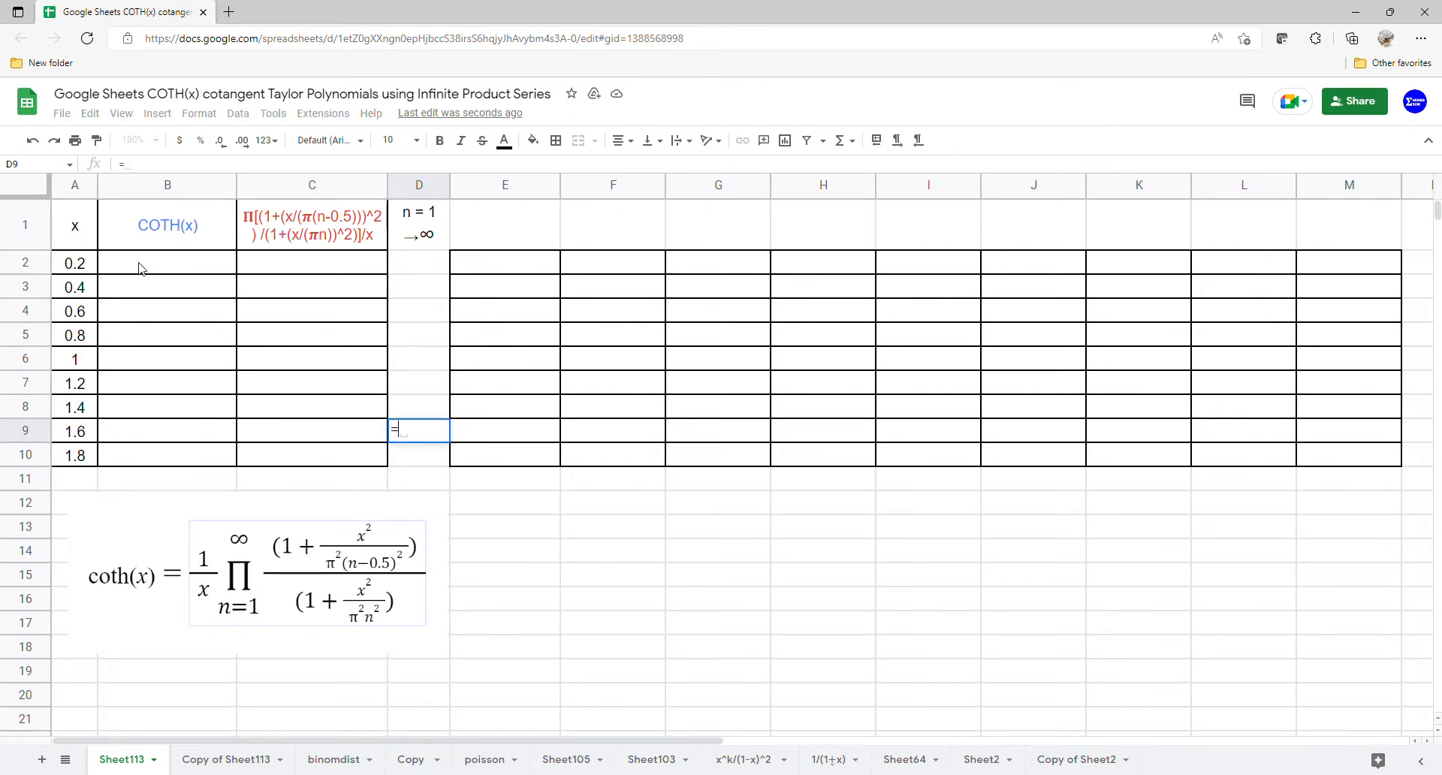
pyautogui.click(145, 266)
pyautogui.press('Escape')
# Enter an array formula in B2 that calculates COTH for the x values in A2:A10
pyautogui.click(144, 270)
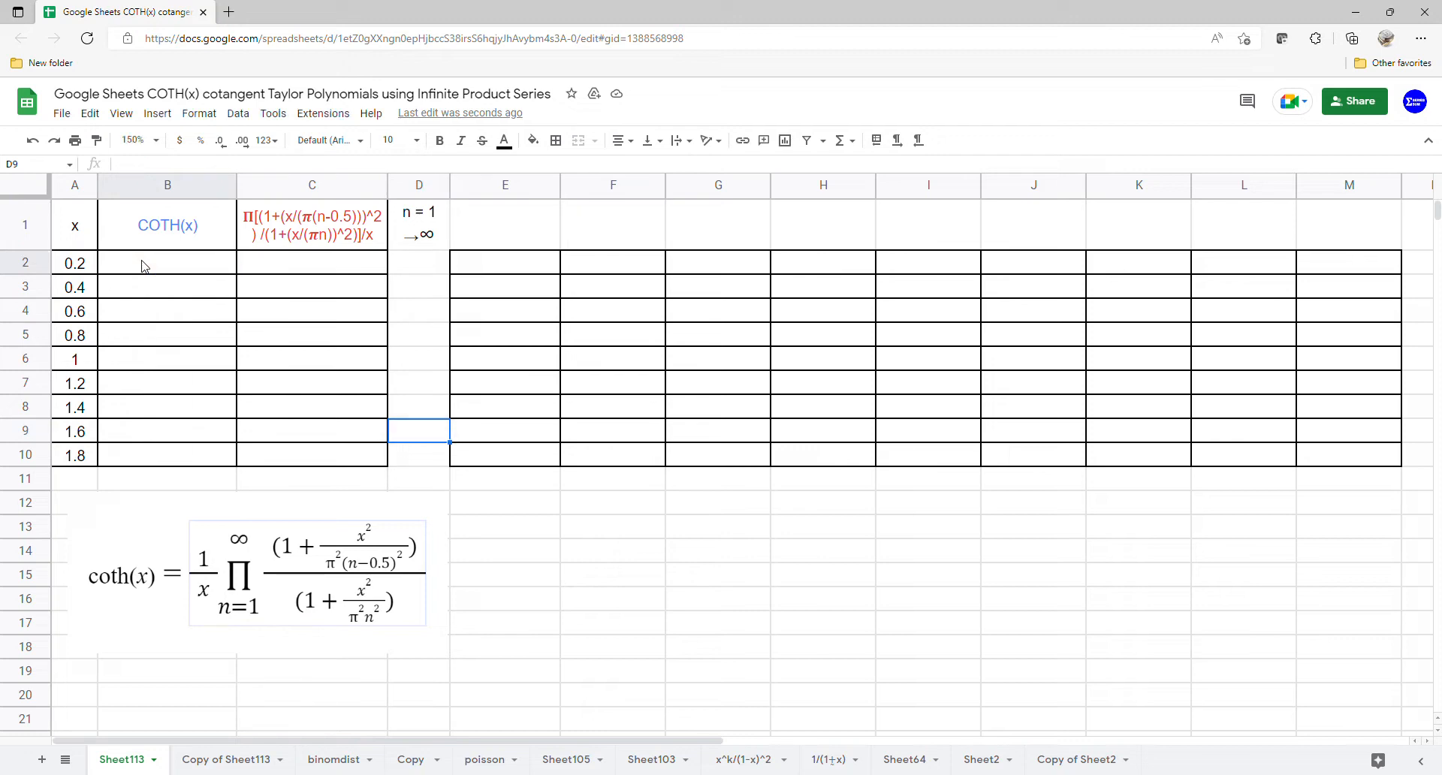
pyautogui.write('=arr')
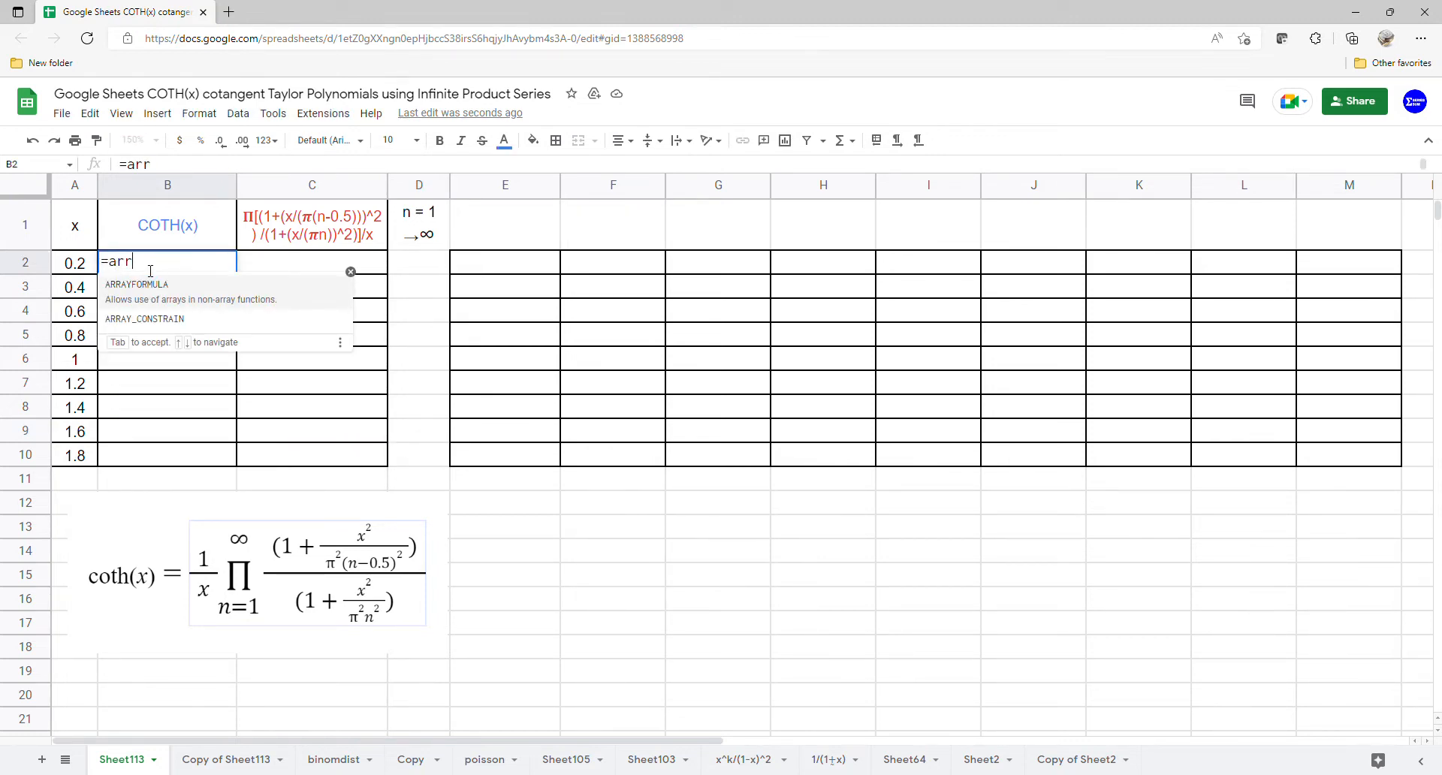
pyautogui.press('Tab')
pyautogui.write('c')
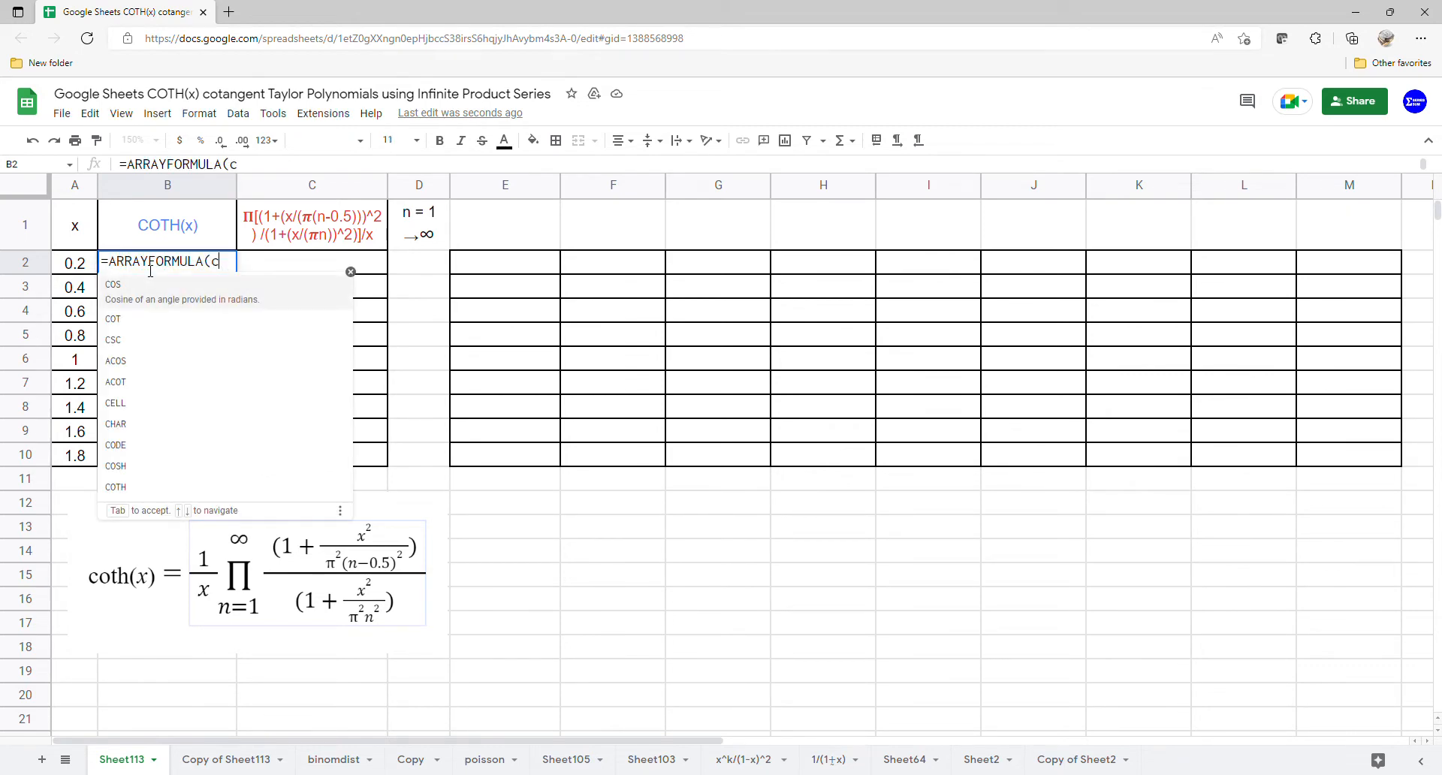
pyautogui.write('ot')
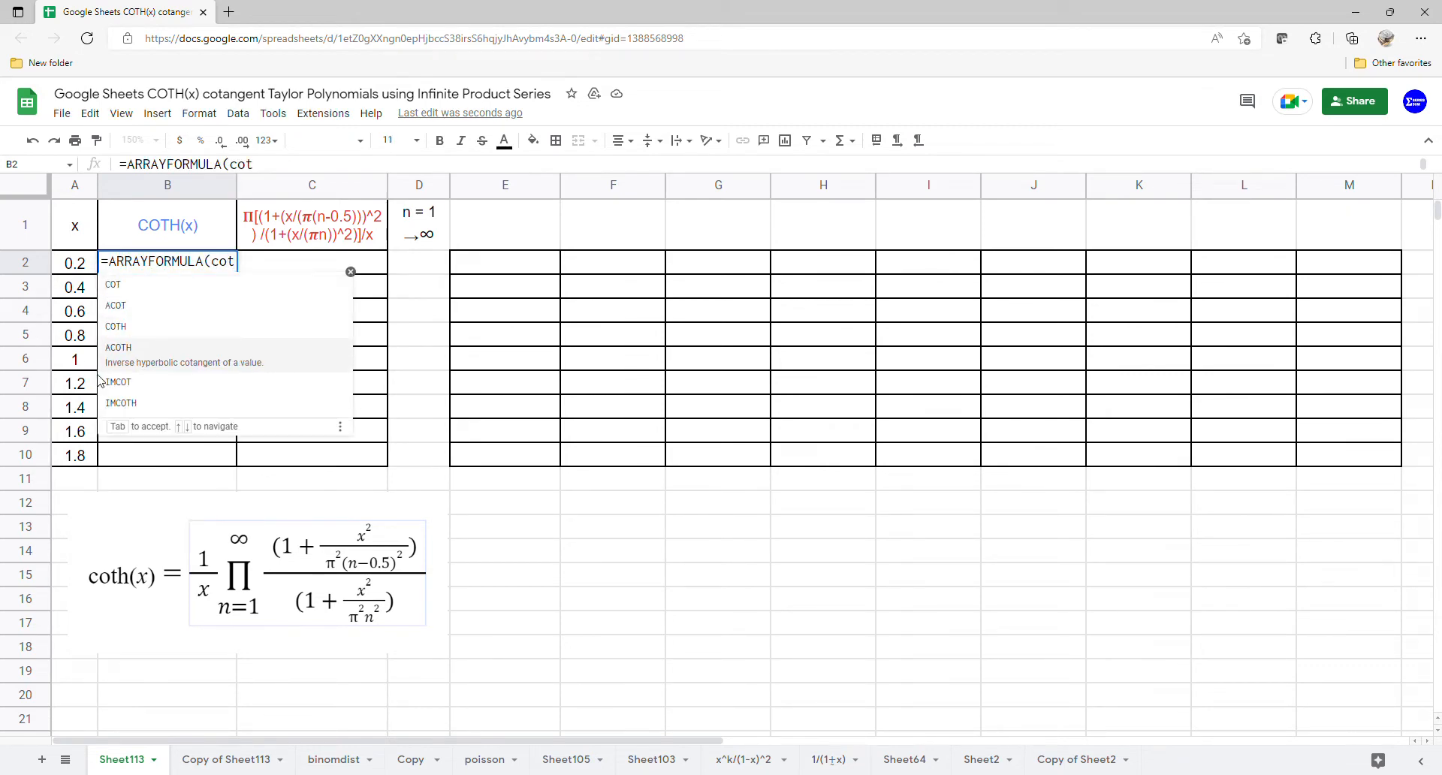
pyautogui.click(150, 342)
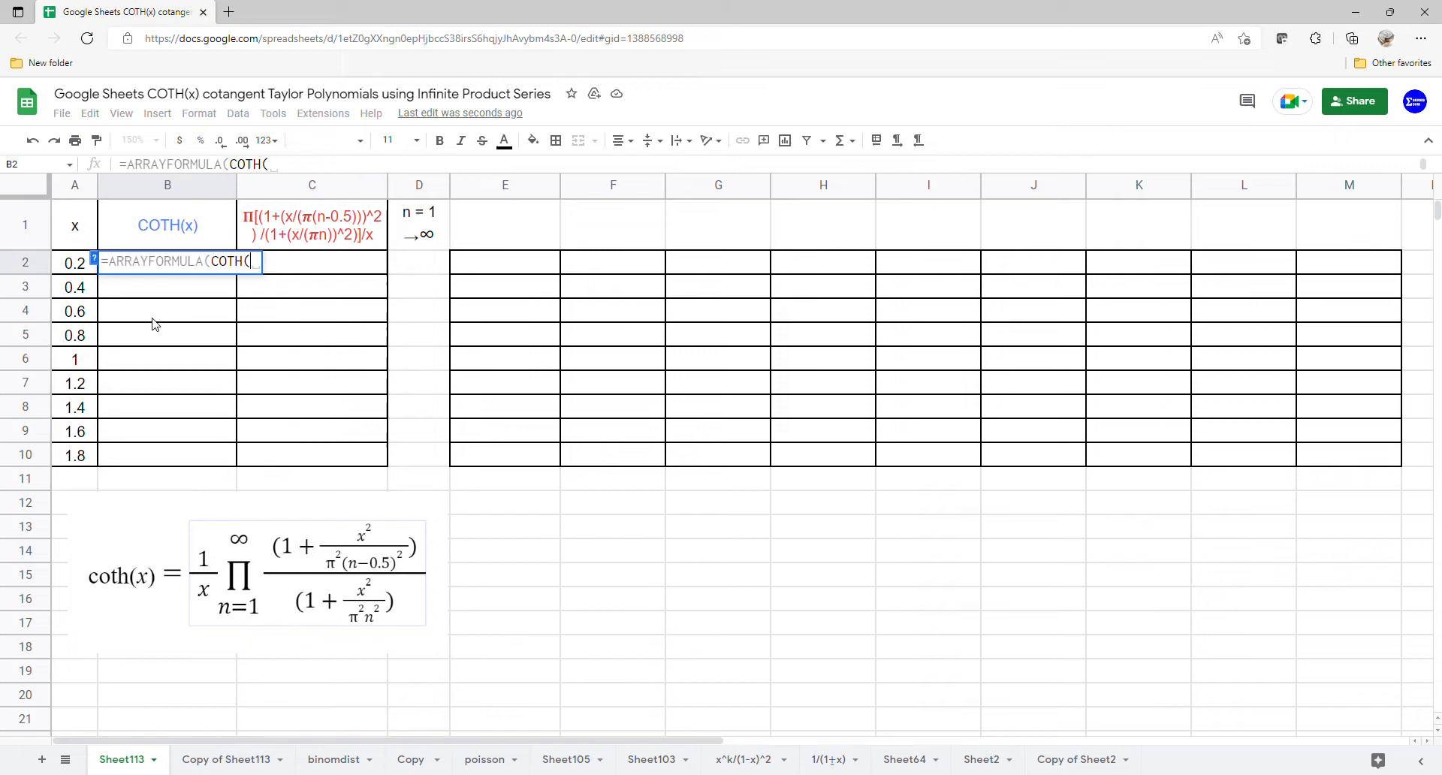
pyautogui.click(71, 272)
pyautogui.moveTo(77, 289); pyautogui.dragTo(70, 461)
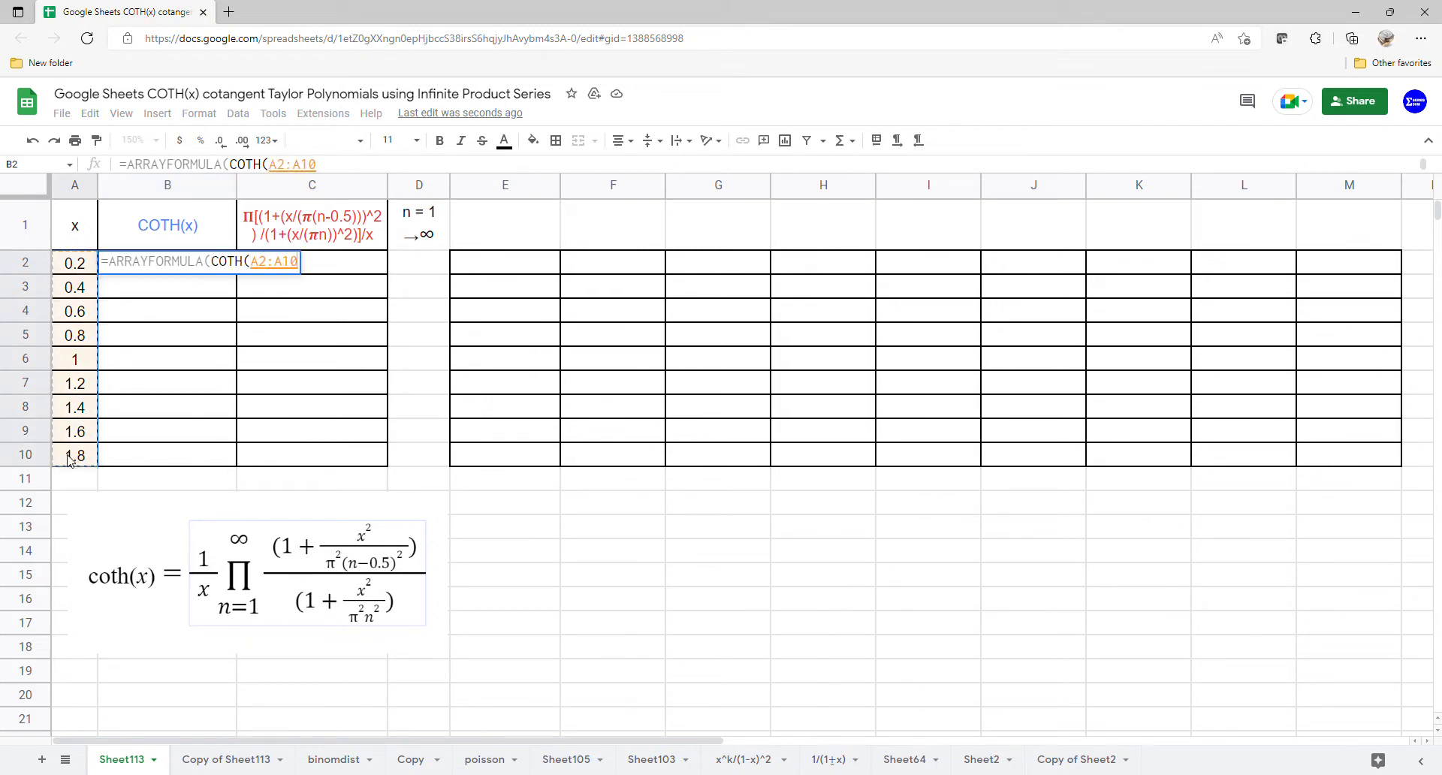
pyautogui.press('Return')
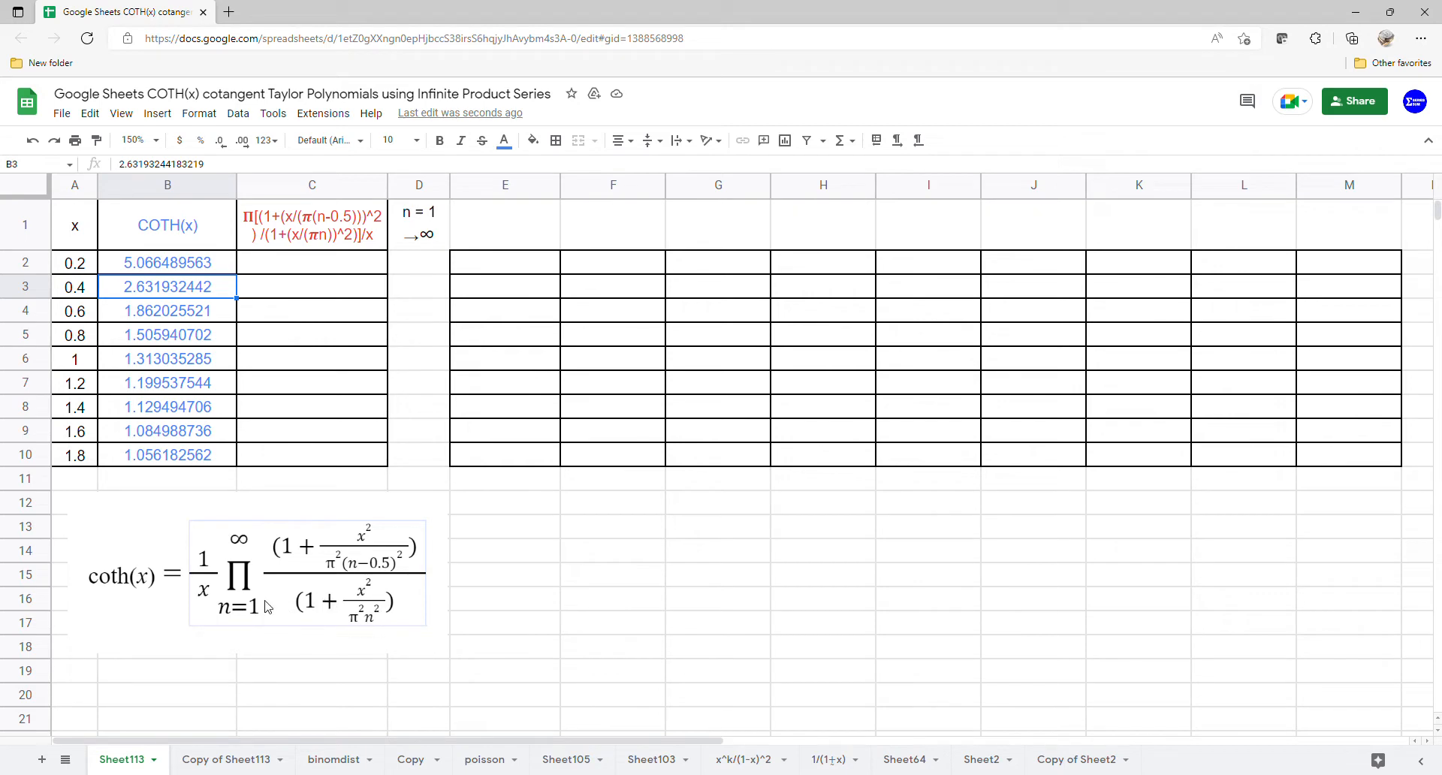
# Fill the header cells E1:M1 with the n values 1 through 9
pyautogui.click(524, 224)
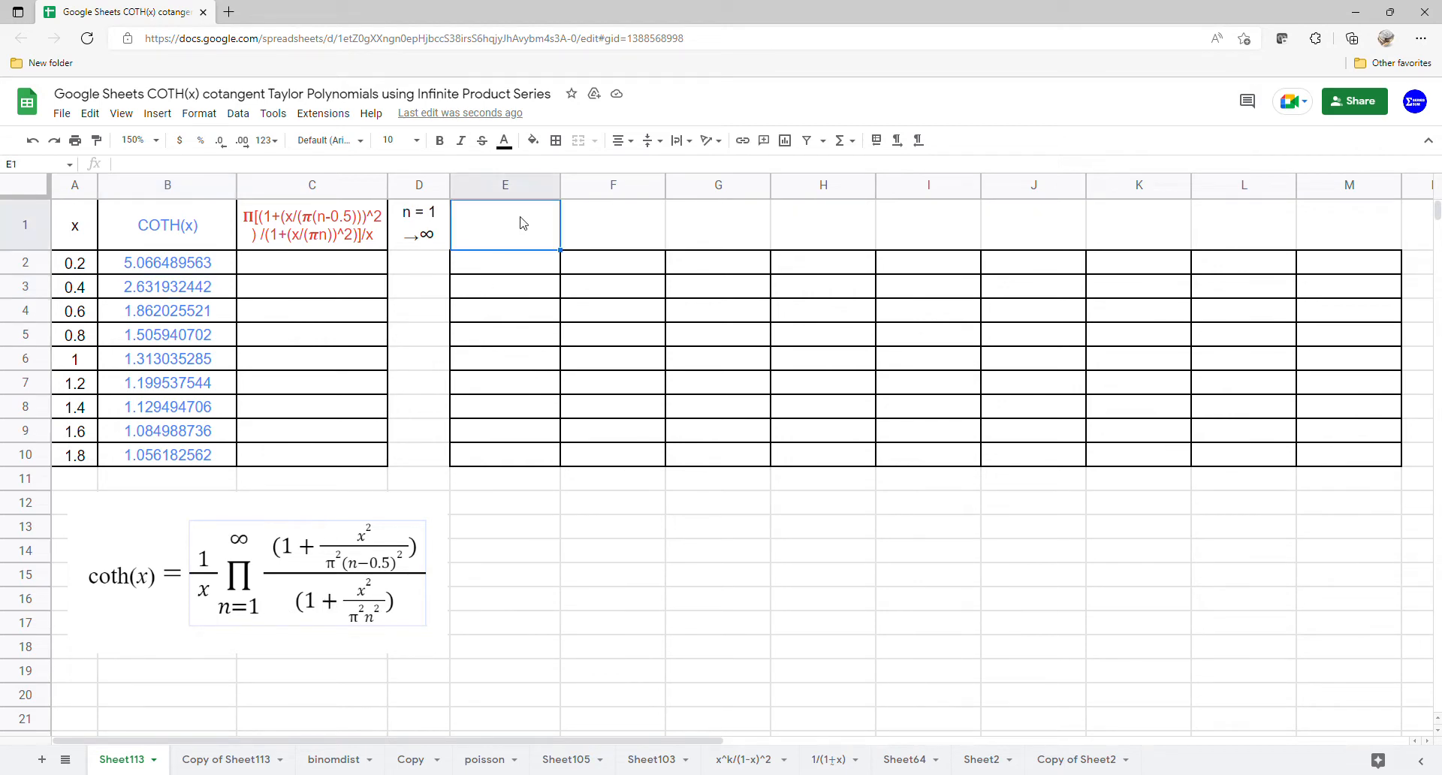
pyautogui.write('1')
pyautogui.press('Return')
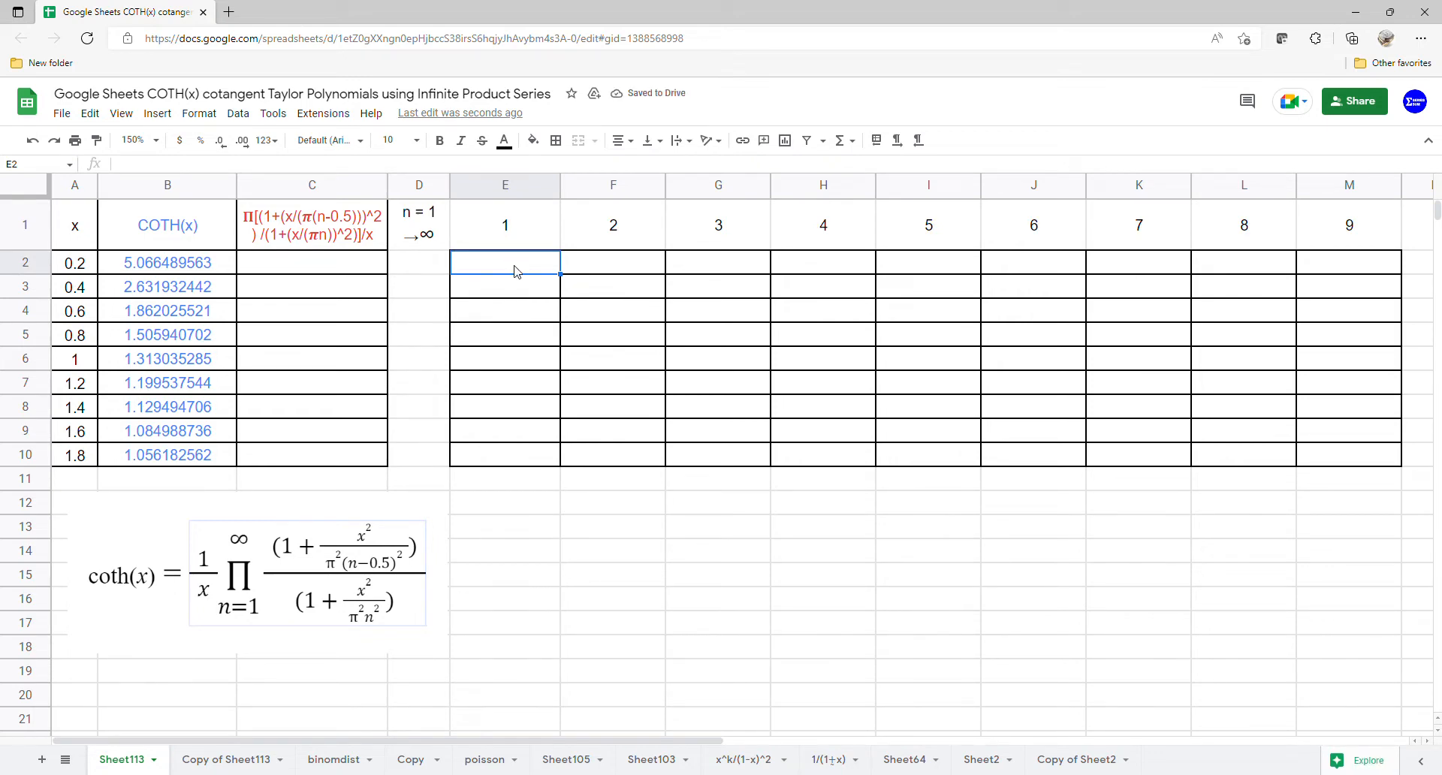
# Enter =ARRAYFORMULA(A2:A10/(pi()*E1:M1))^2 in E2 to compute the squared x/(πn) term
pyautogui.write('=')
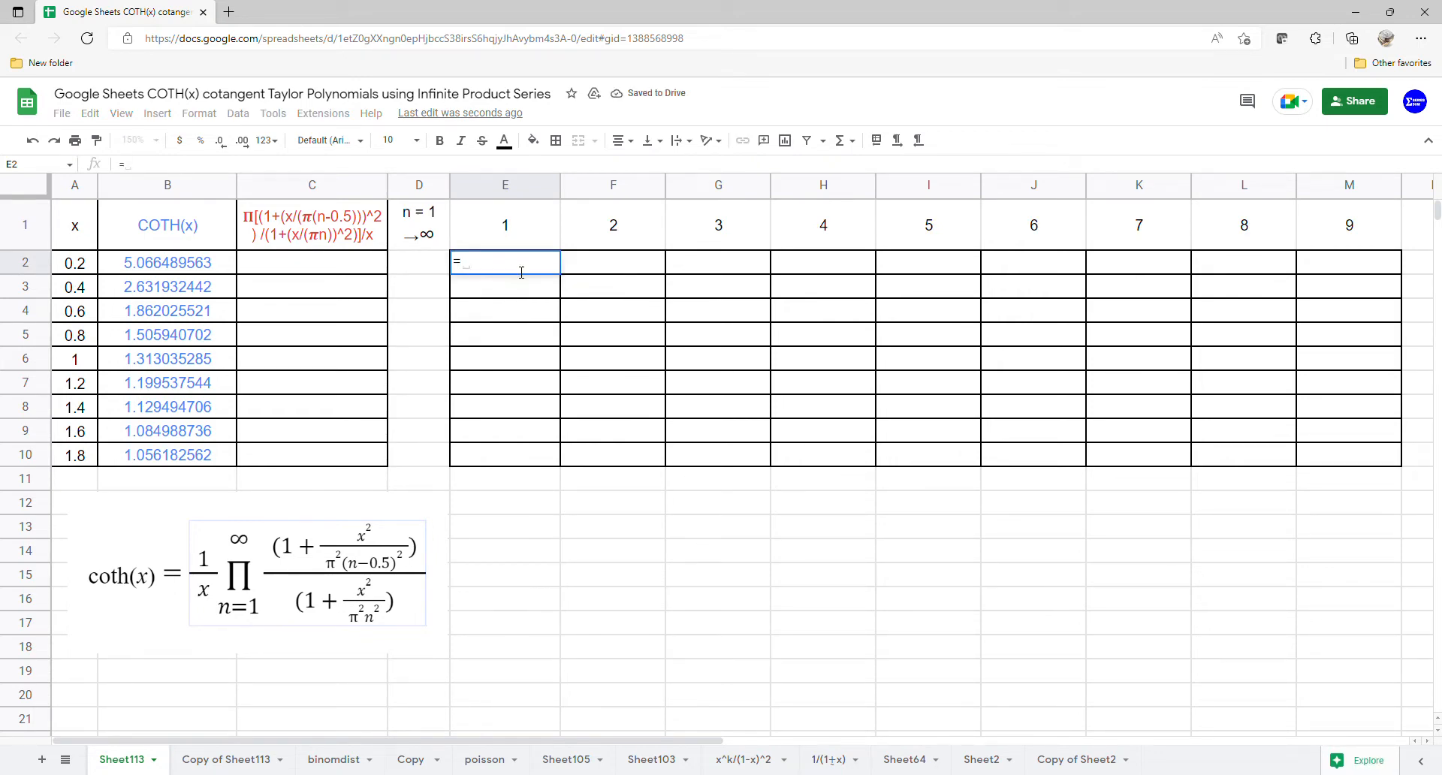
pyautogui.write('array')
pyautogui.press('Tab')
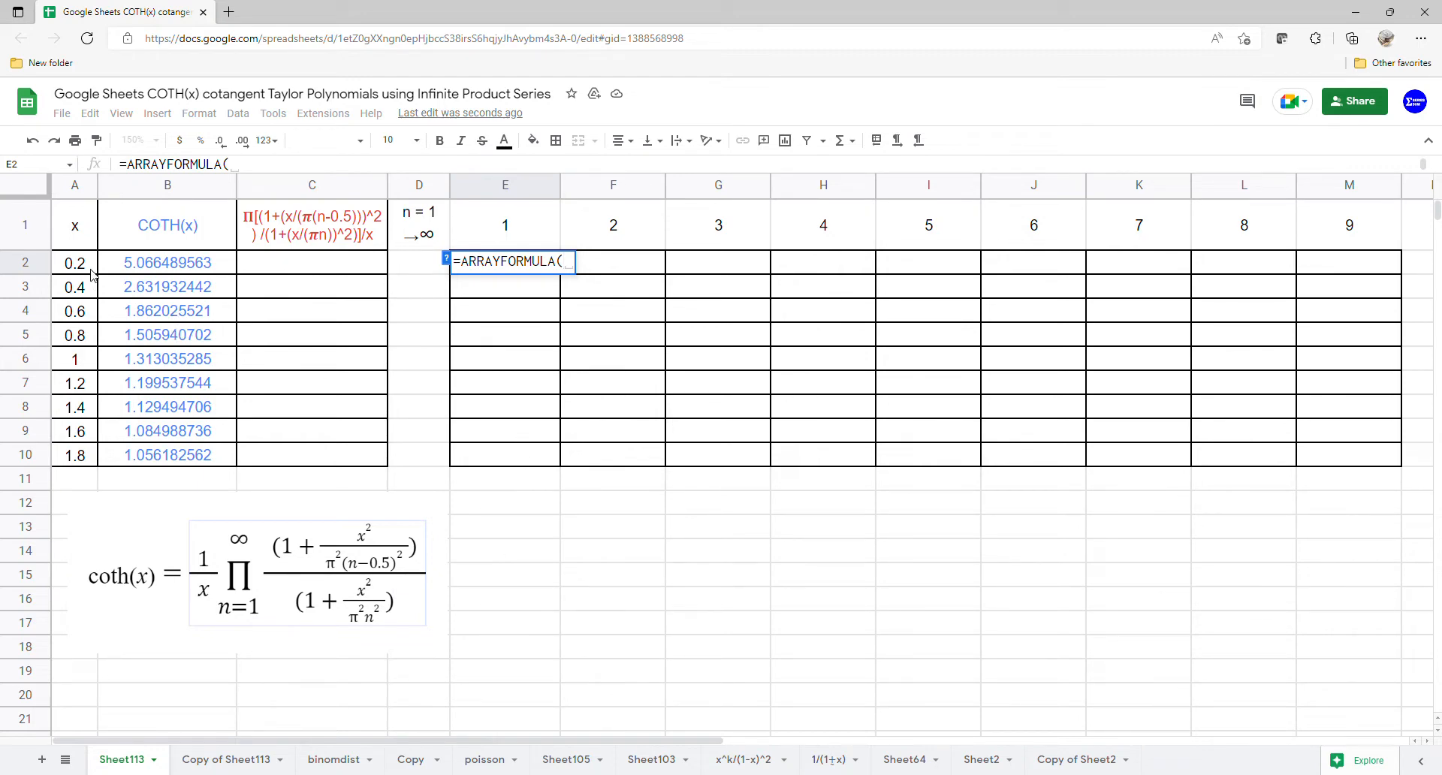
pyautogui.moveTo(92, 271); pyautogui.dragTo(82, 454)
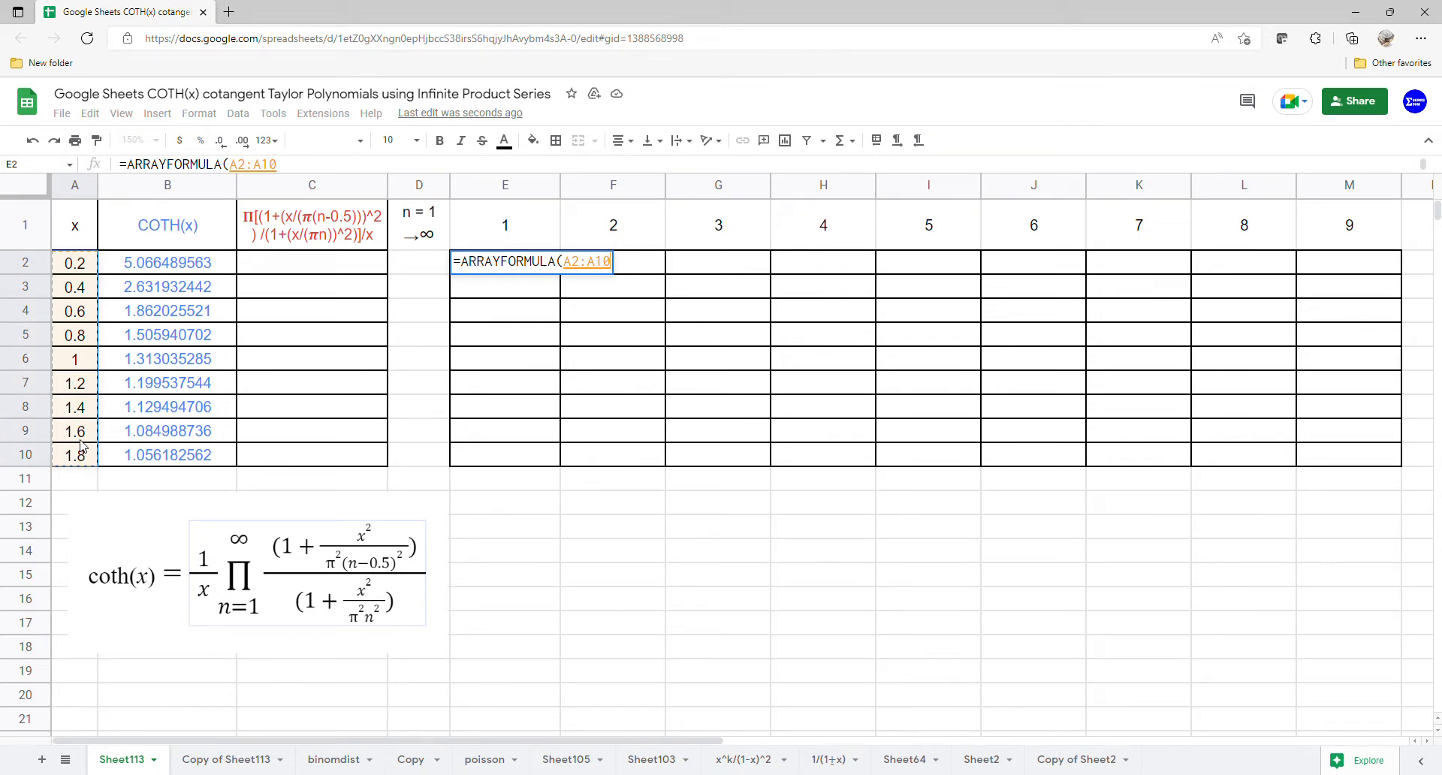
pyautogui.write('/(')
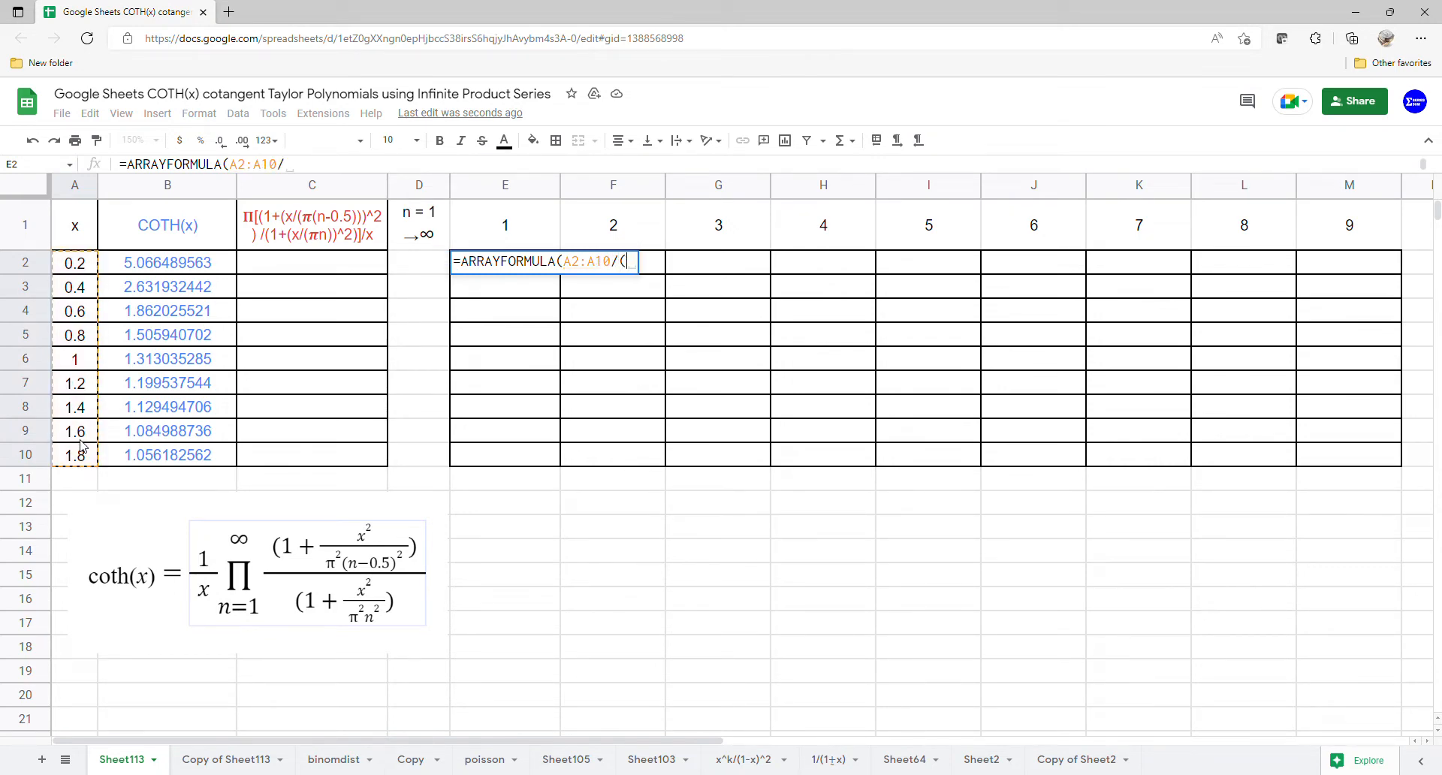
pyautogui.write('pi')
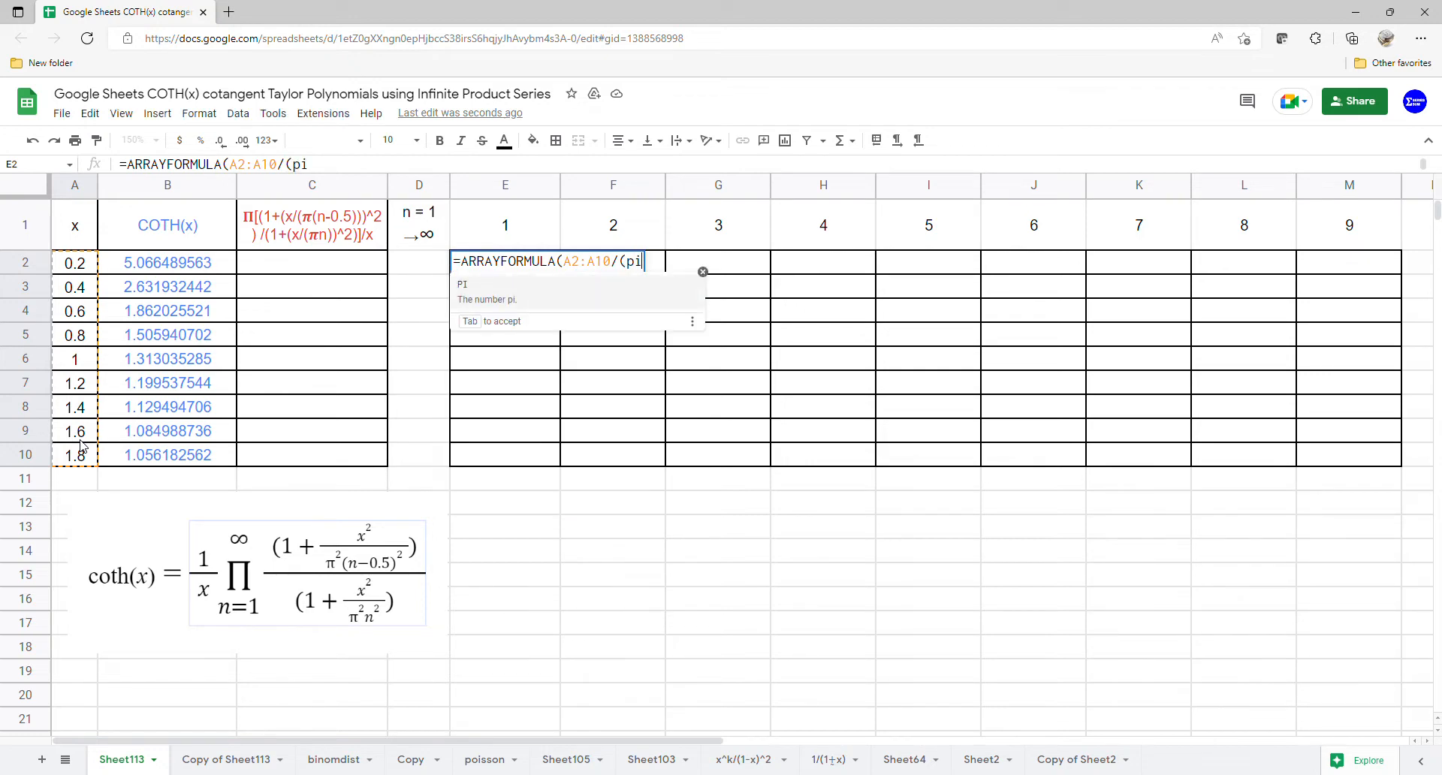
pyautogui.write('()*')
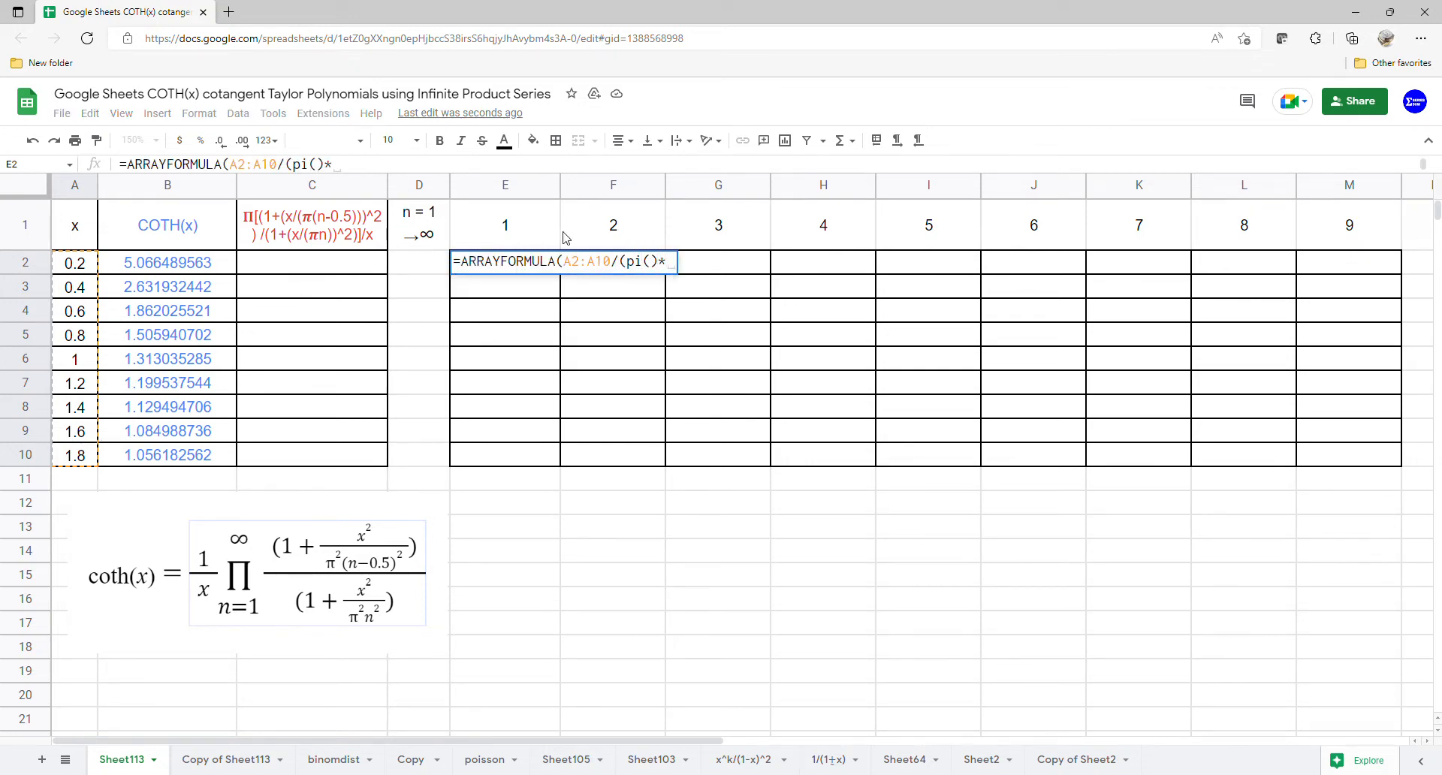
pyautogui.moveTo(524, 231); pyautogui.dragTo(1324, 234)
pyautogui.write('))')
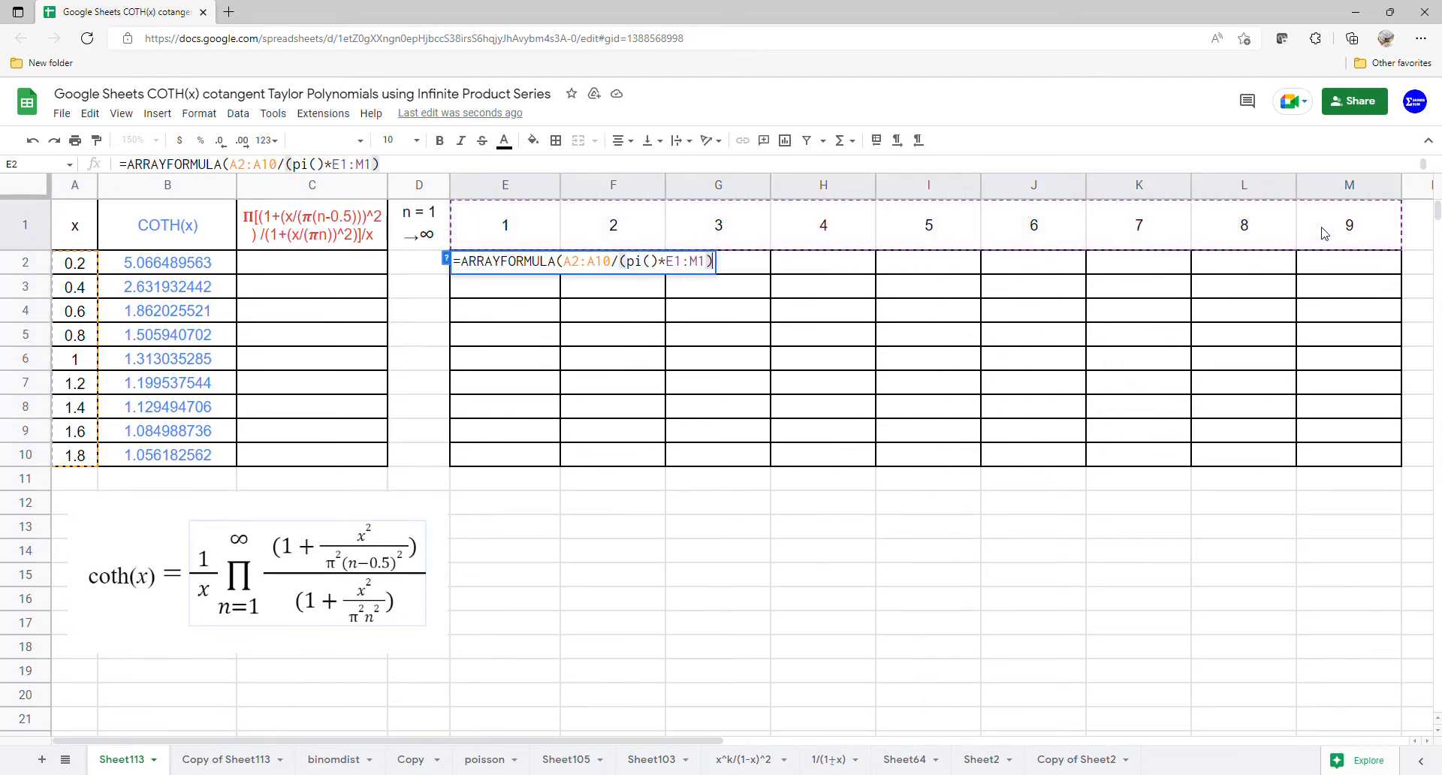
pyautogui.write('D^')
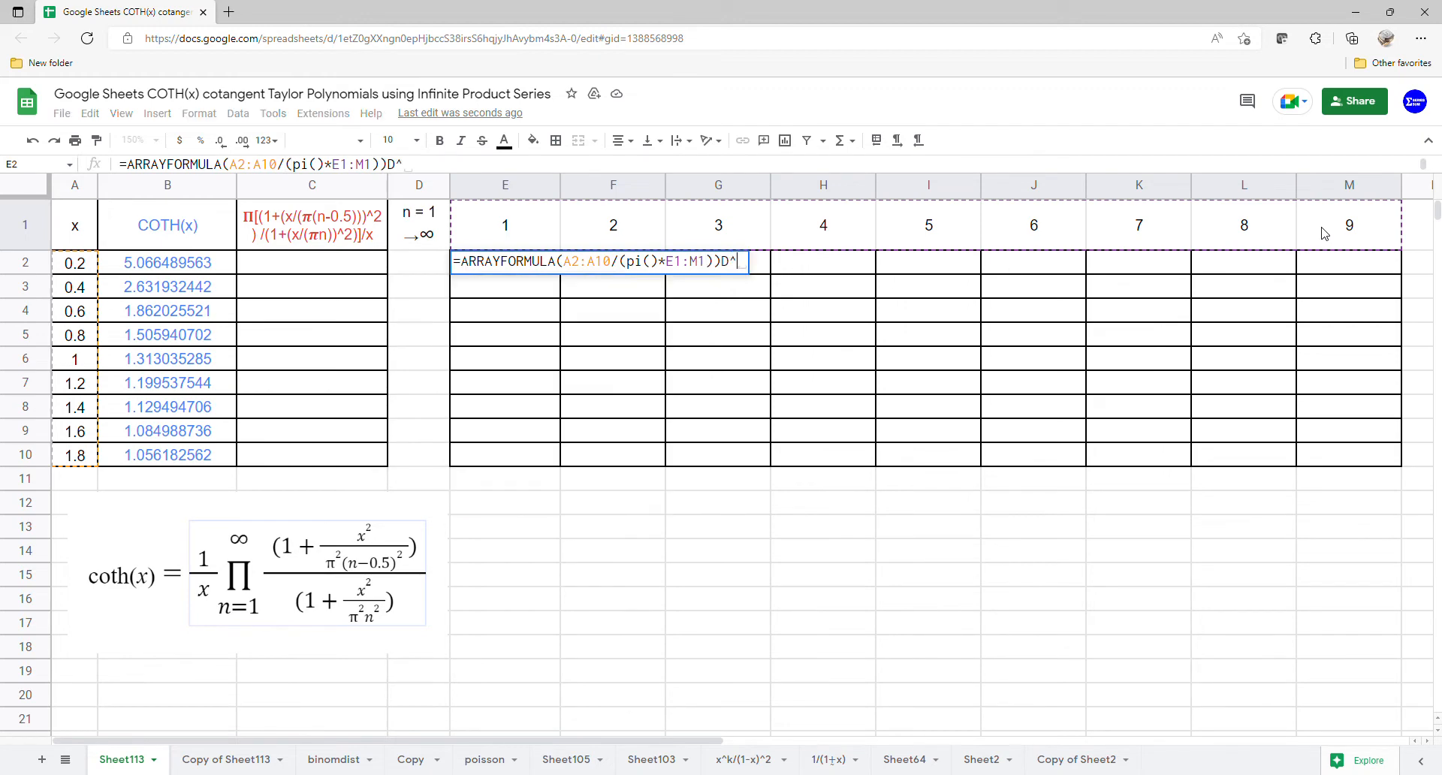
pyautogui.press('BackSpace')
pyautogui.press('BackSpace')
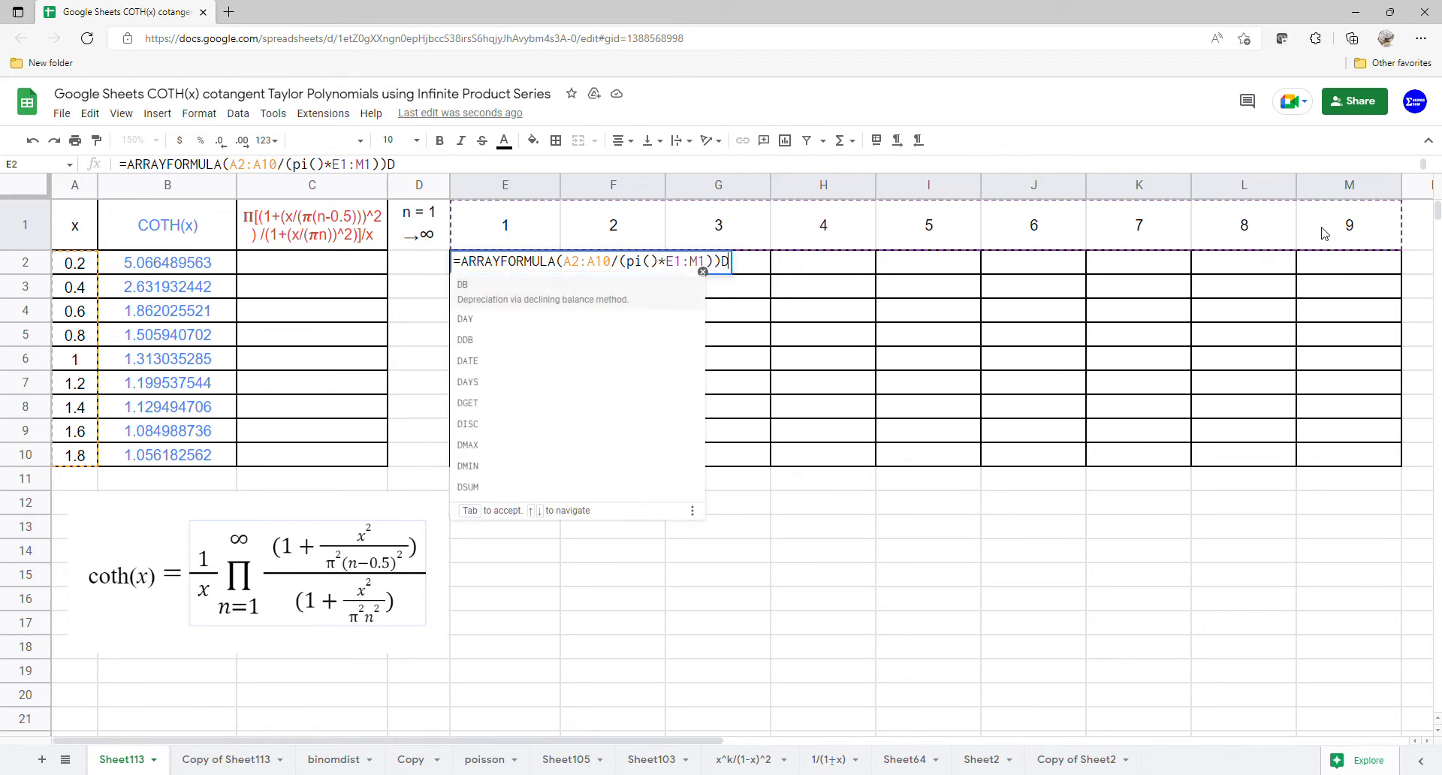
pyautogui.write('^2')
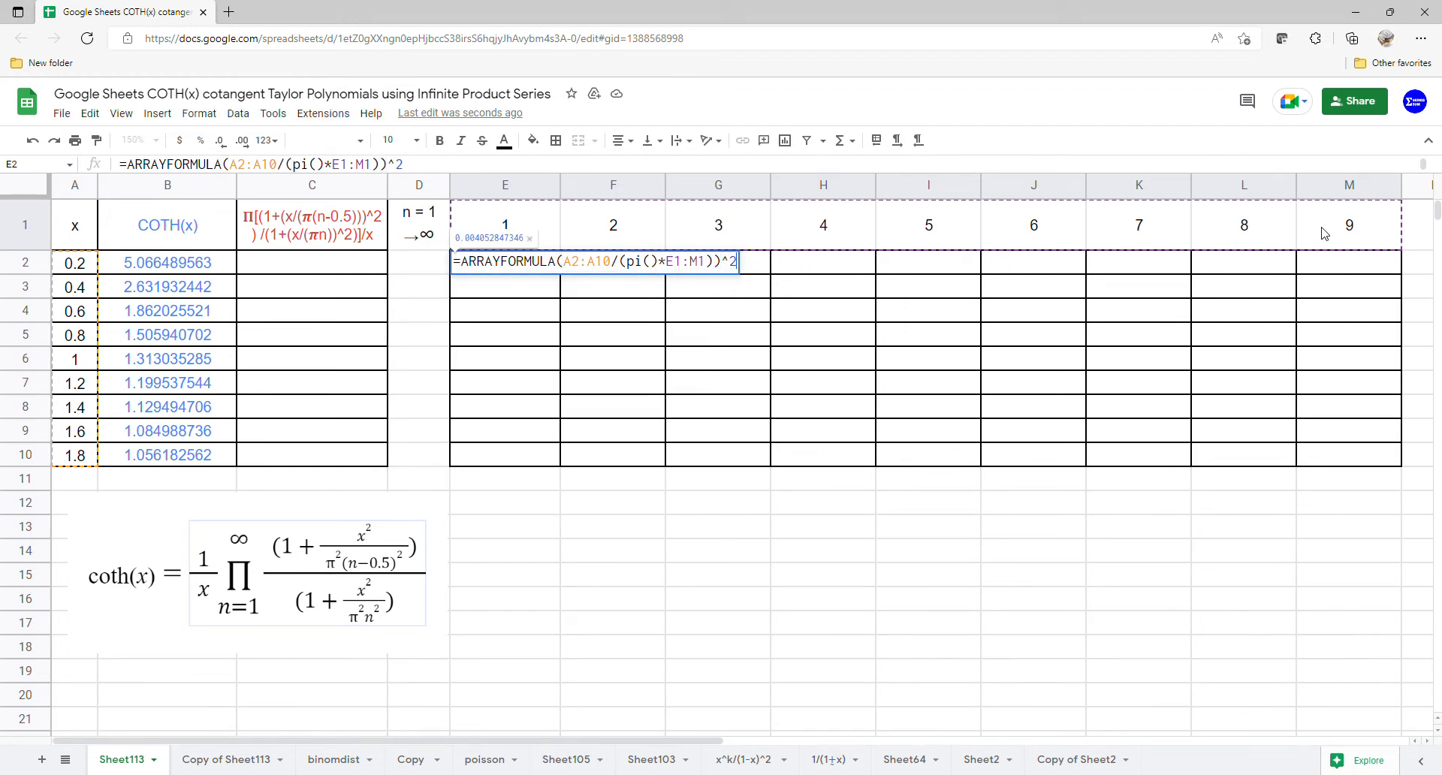
pyautogui.press('Return')
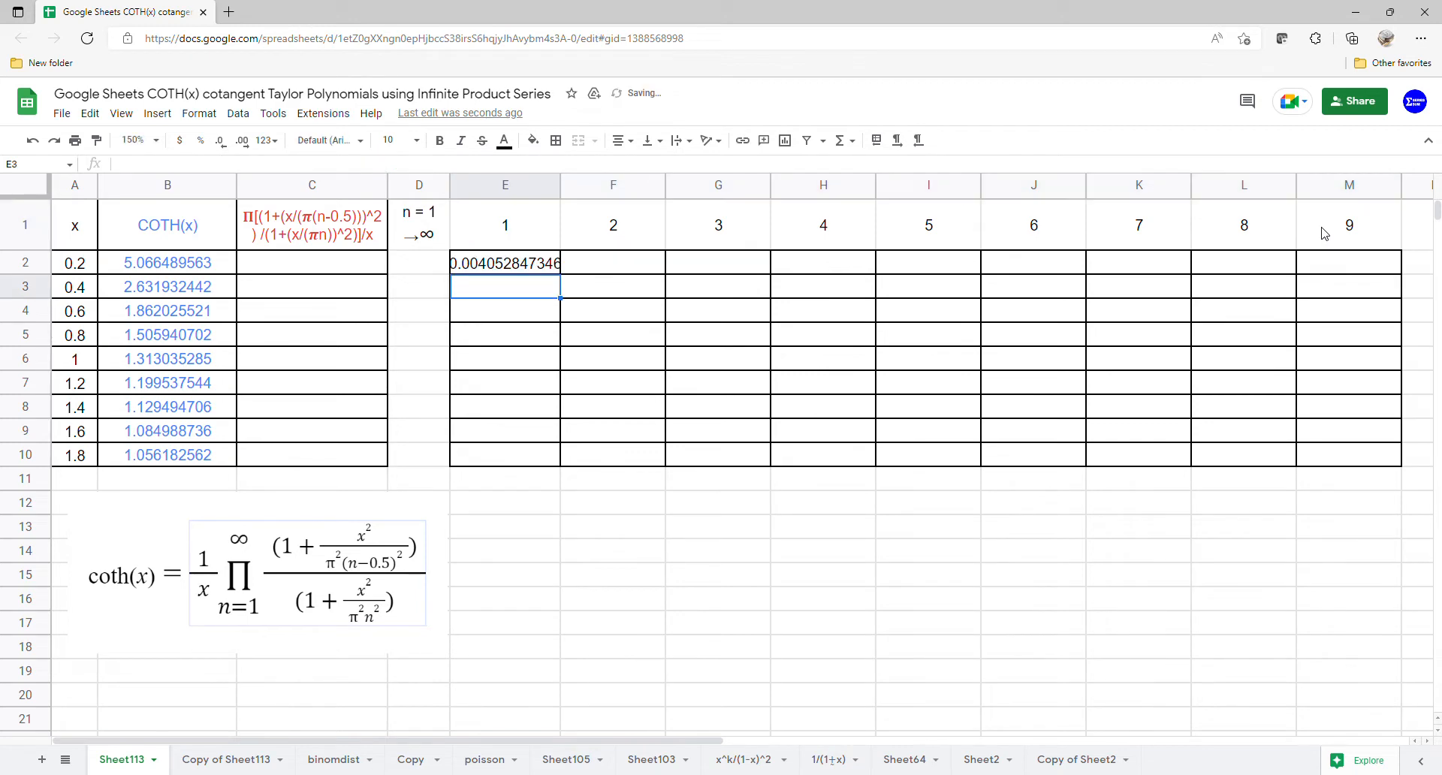
# Edit the E2 formula to add 1 to the squared term inside the array function: =ARRAYFORMULA(1+(A2:A10/(pi()*E1:M1))^2)
pyautogui.click(547, 264)
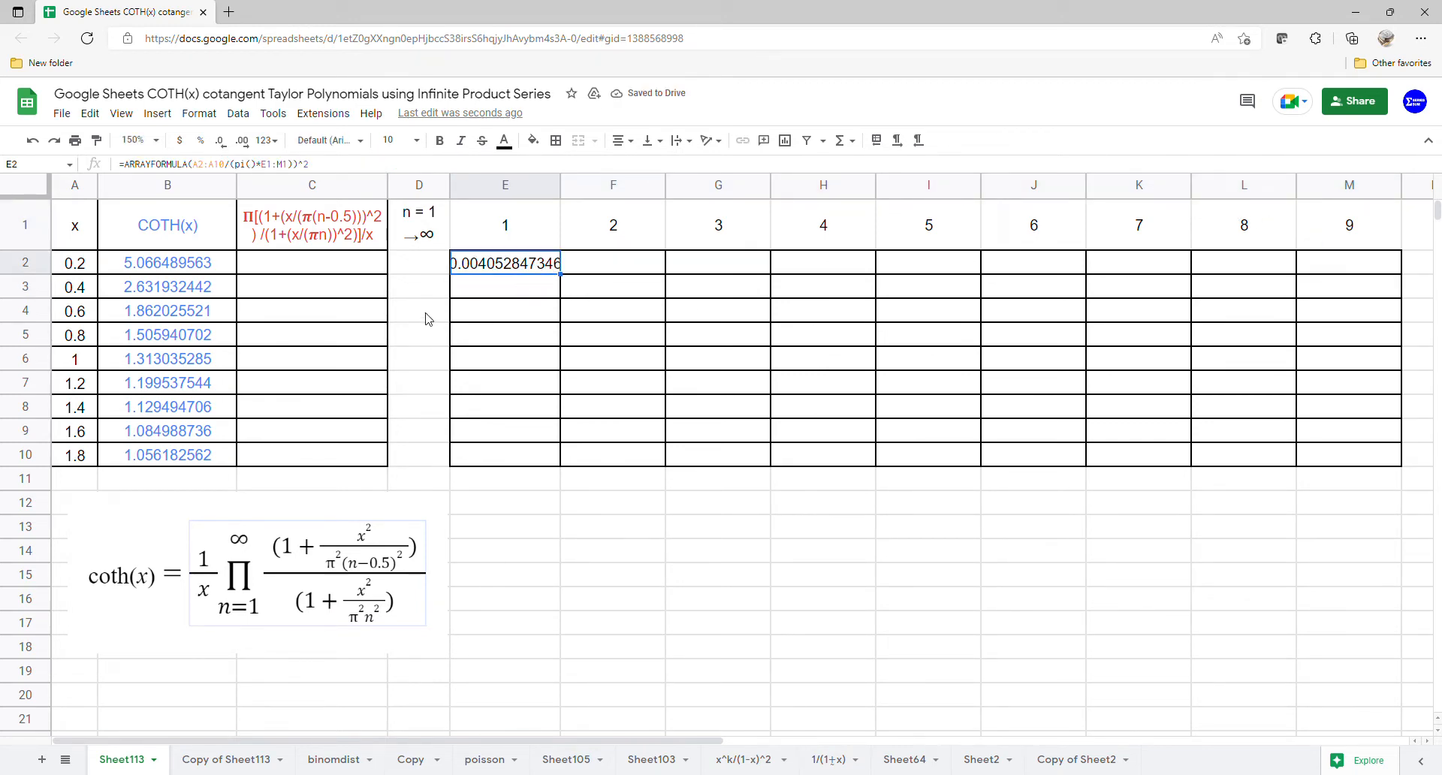
pyautogui.doubleClick(506, 267)
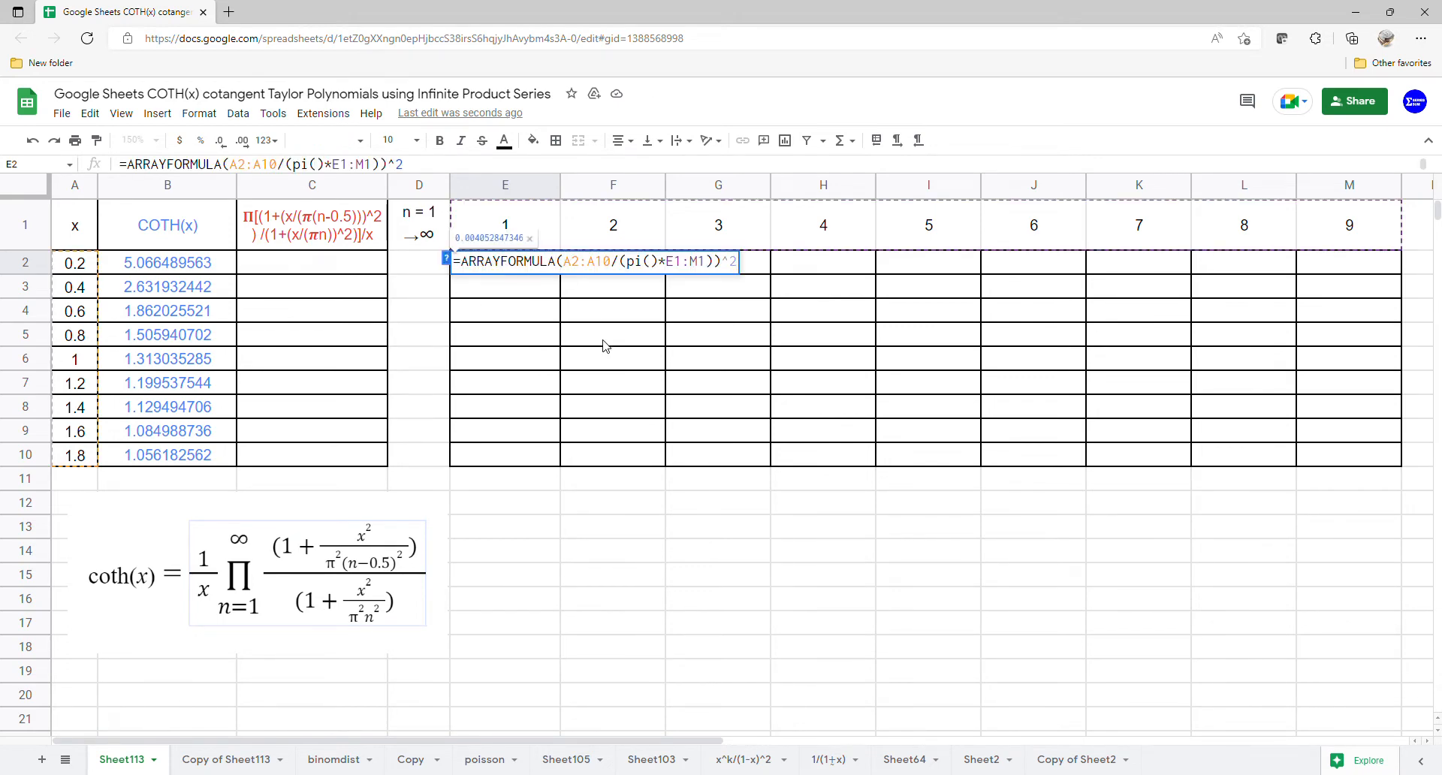
pyautogui.write('(1')
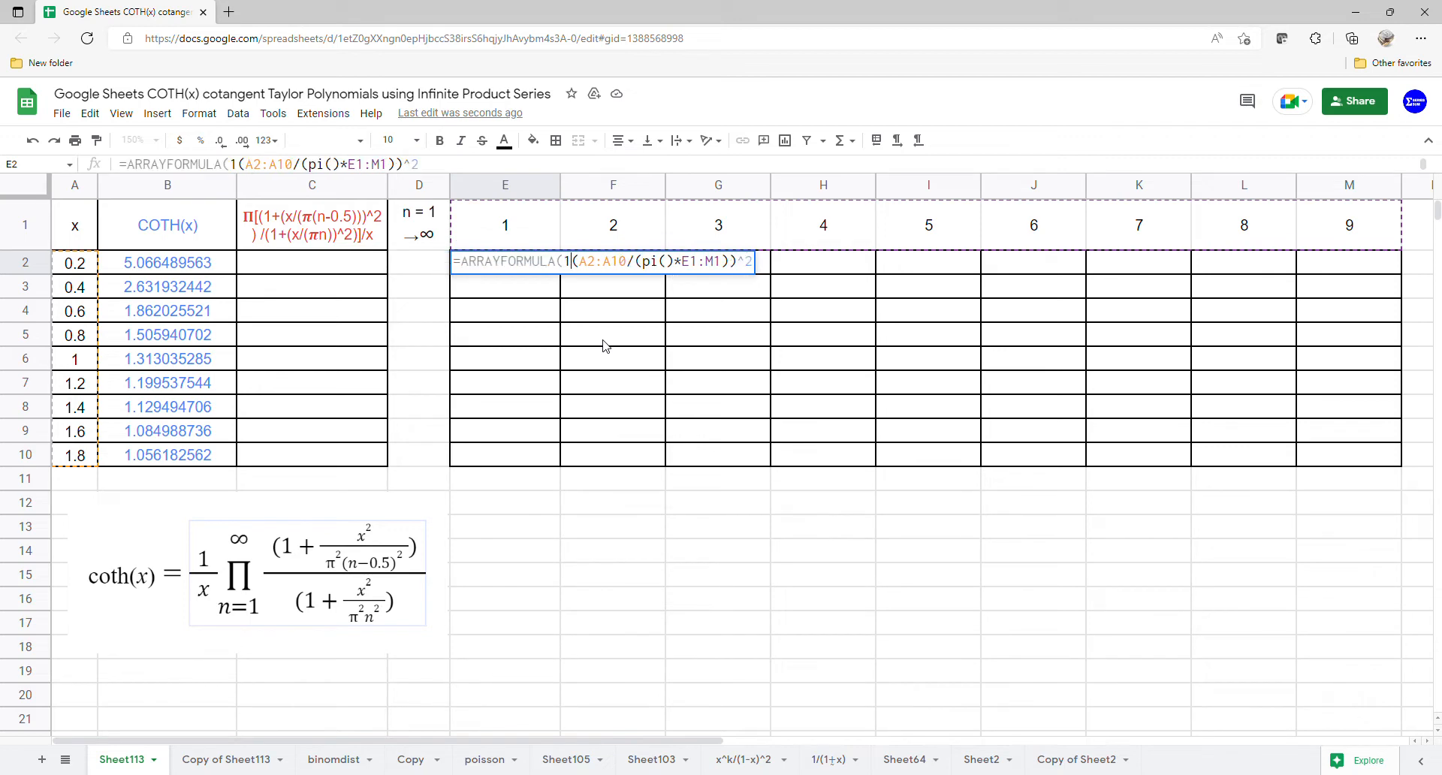
pyautogui.write('+')
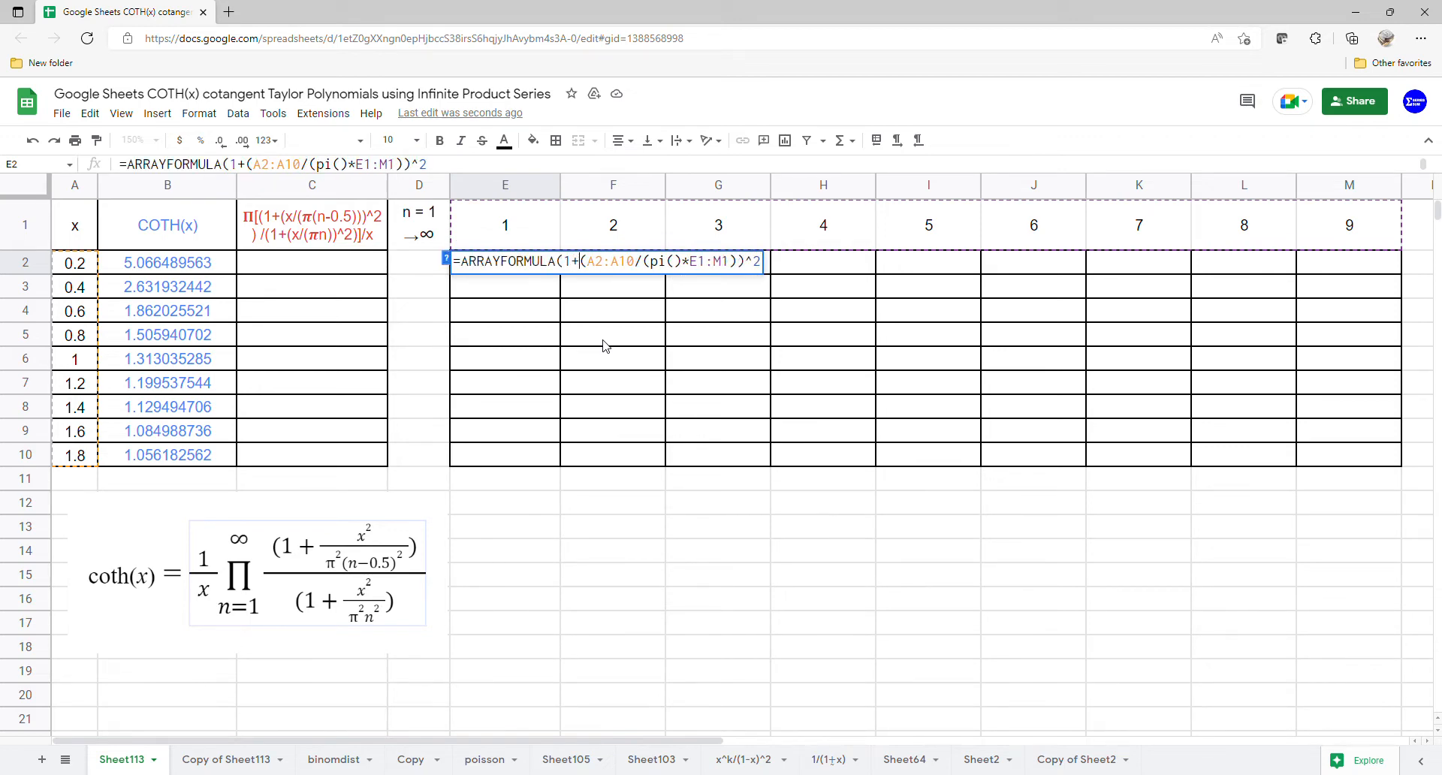
pyautogui.press('Return')
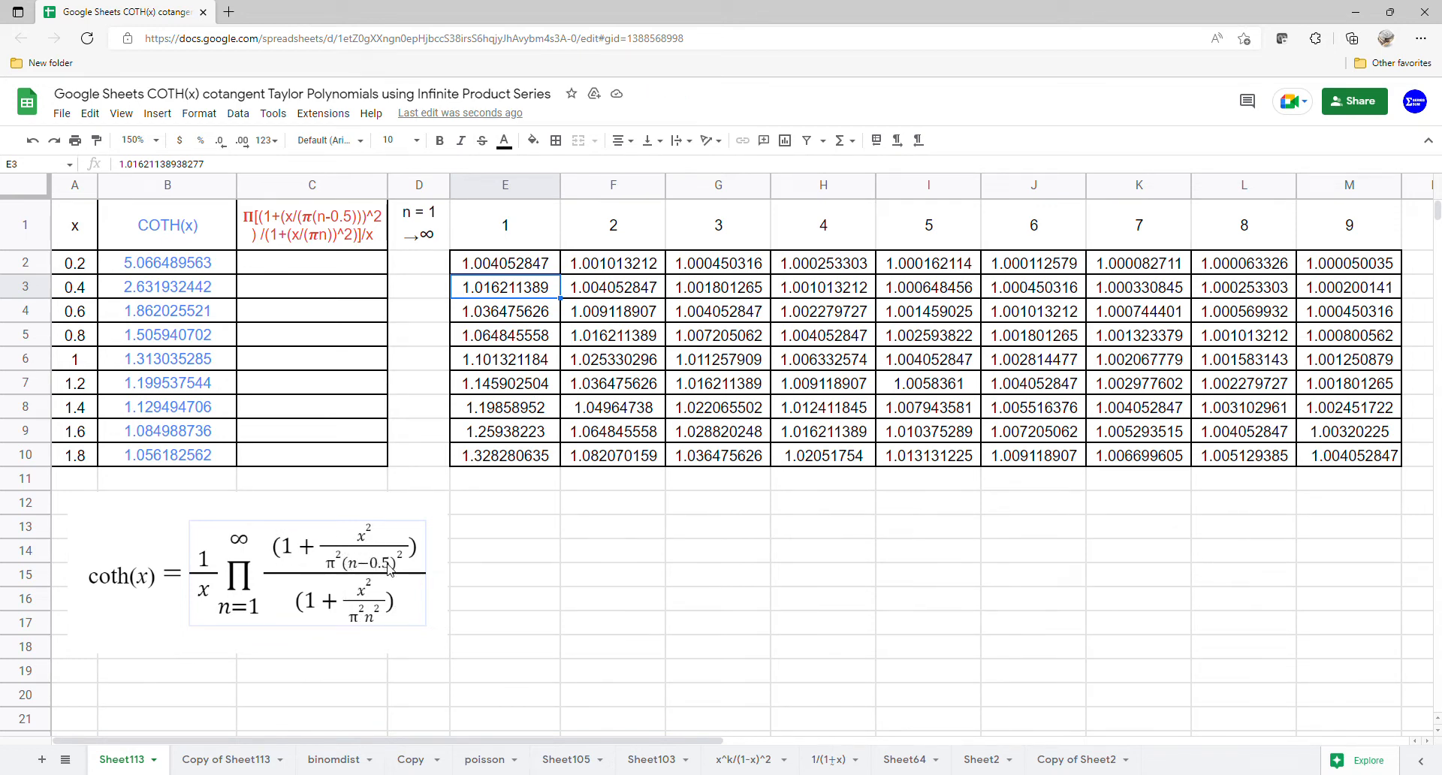
# Turn the E2 expression into a quotient by duplicating (1+(A2:A10/(pi()*E1:M1))^2) as the numerator, with the original as the denominator
pyautogui.click(537, 271)
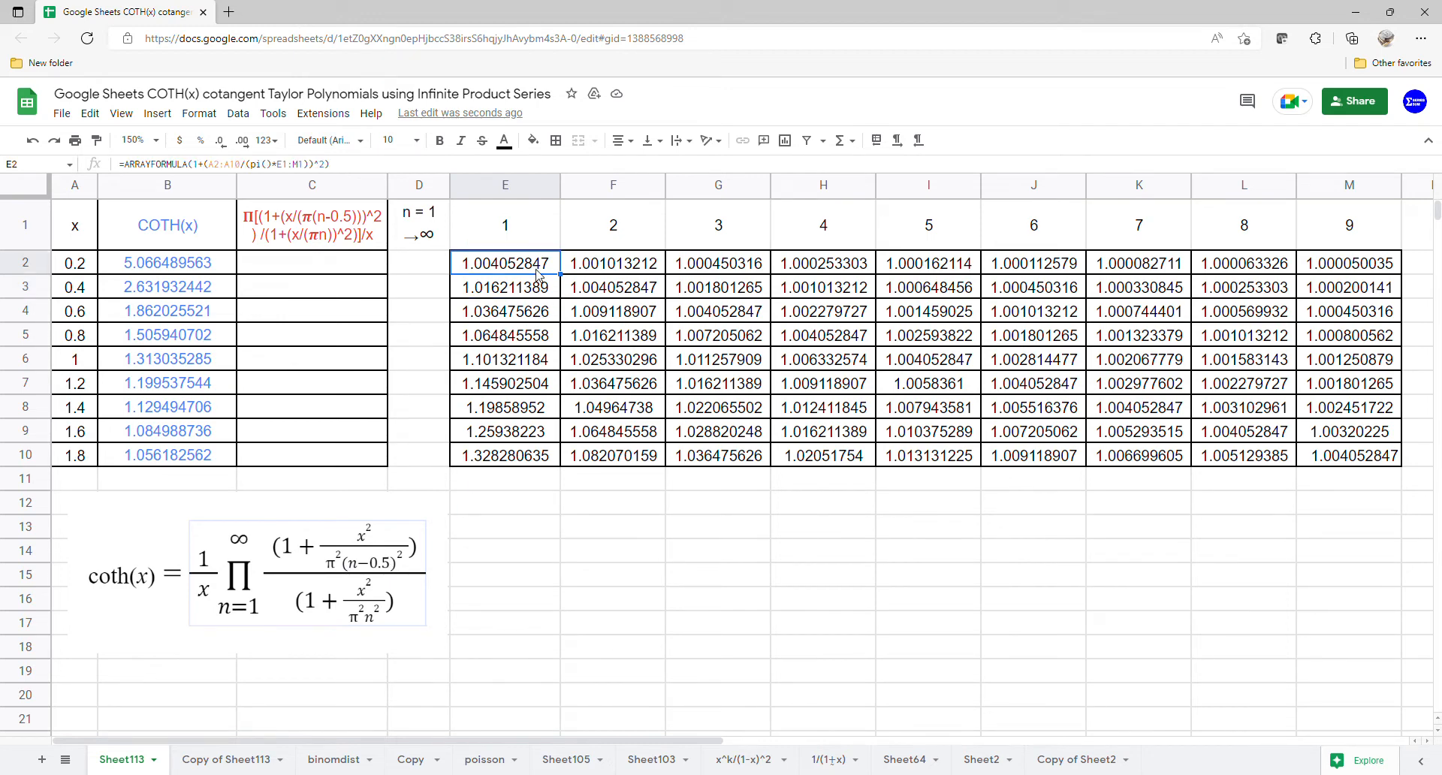
pyautogui.doubleClick(543, 273)
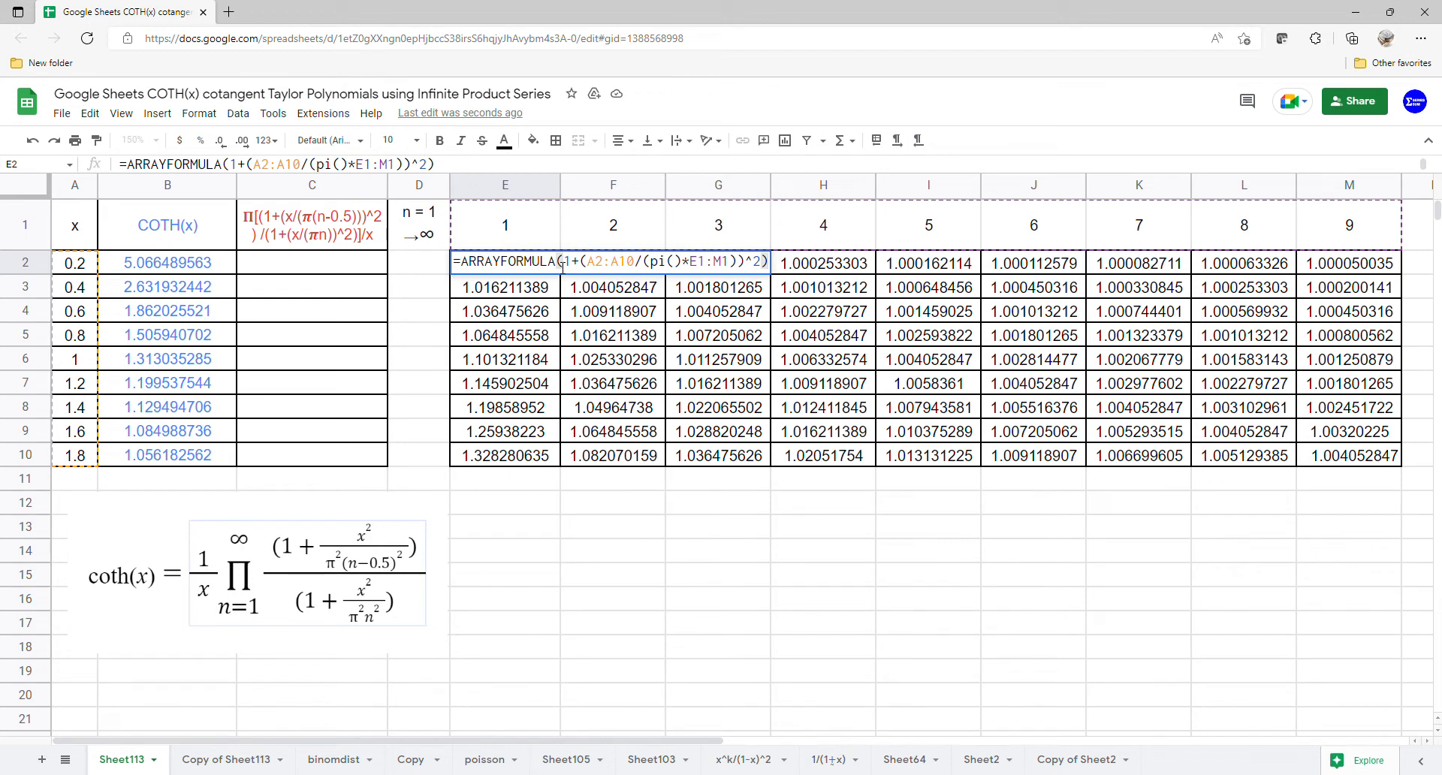
pyautogui.moveTo(559, 263); pyautogui.dragTo(773, 265)
pyautogui.hotkey('ctrl', 'c')
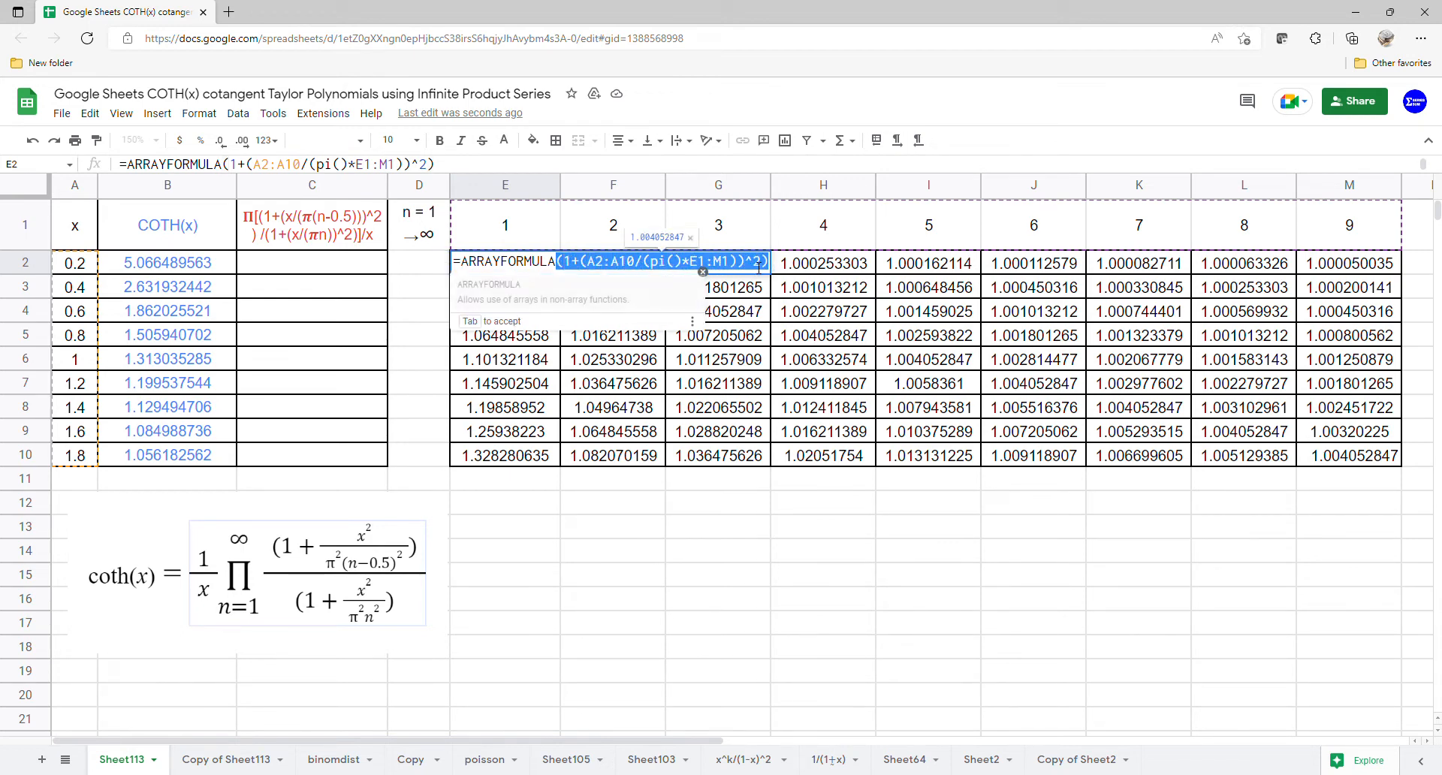
pyautogui.click(561, 267)
pyautogui.write('/')
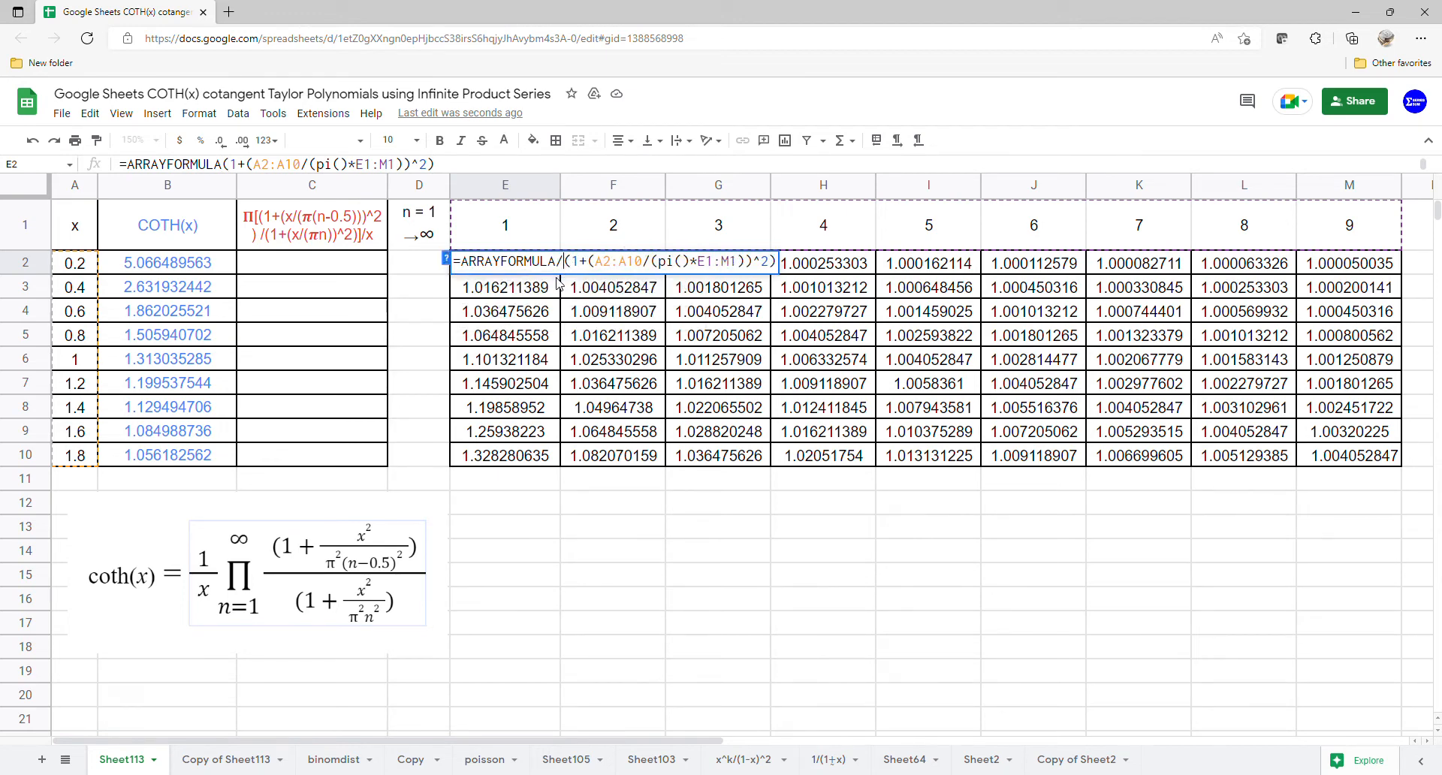
pyautogui.press('Left')
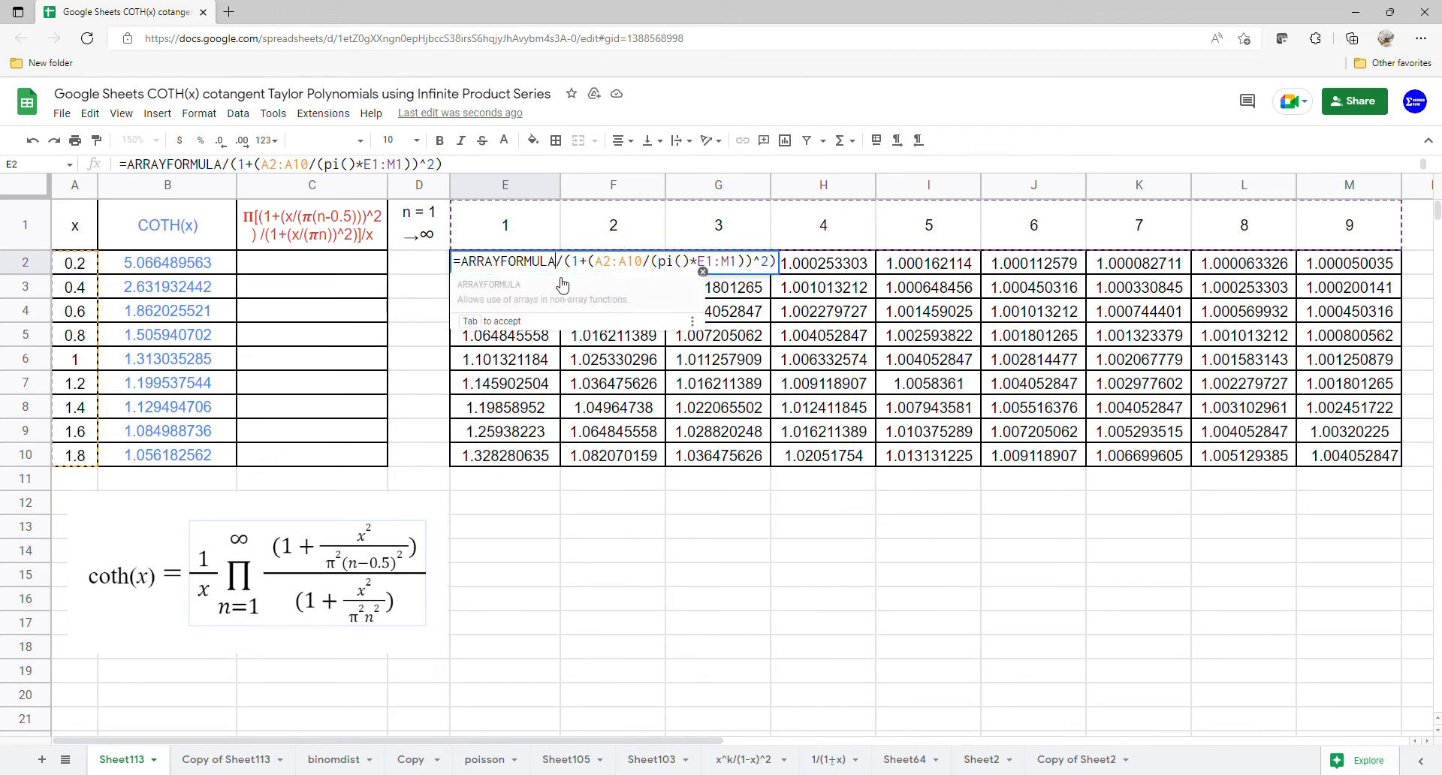
pyautogui.write('(_')
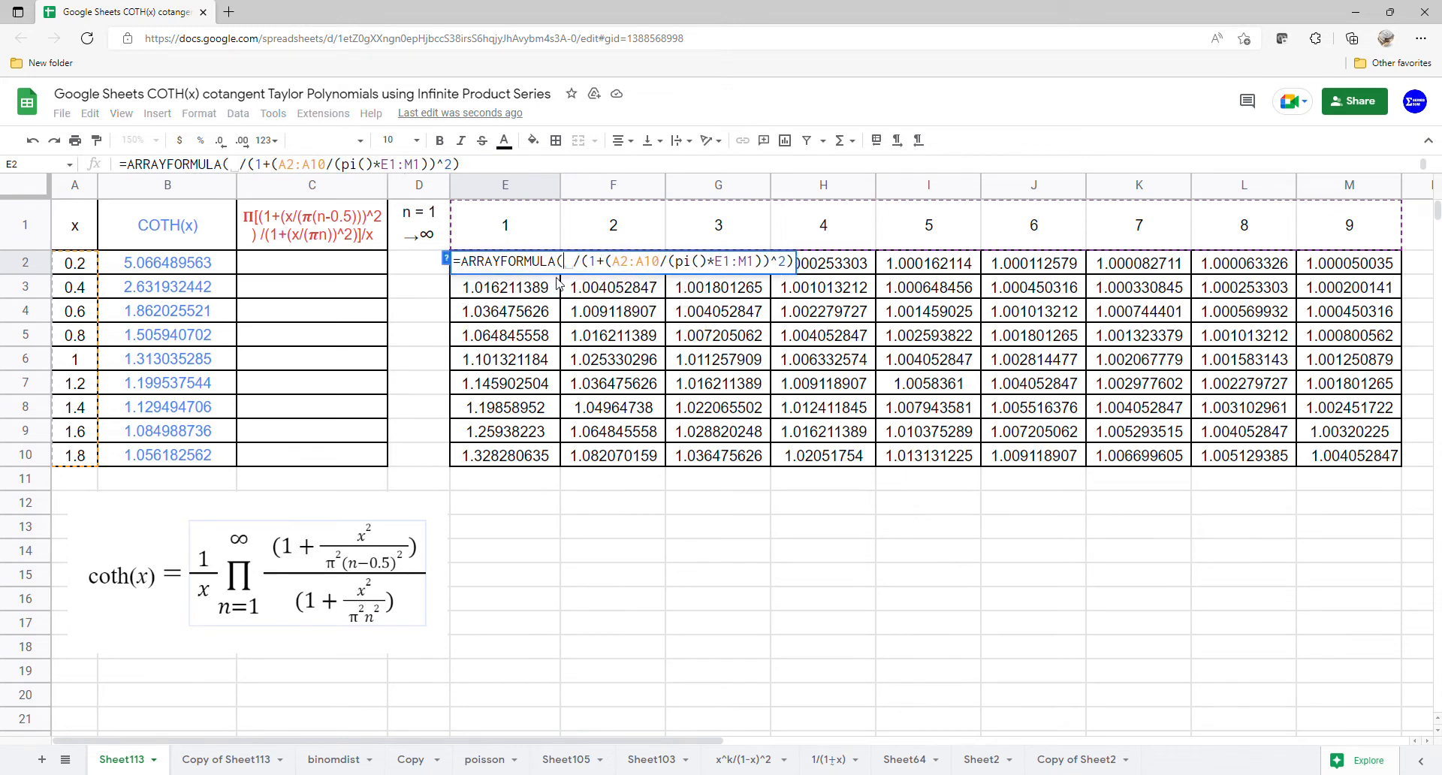
pyautogui.hotkey('ctrl', 'v')
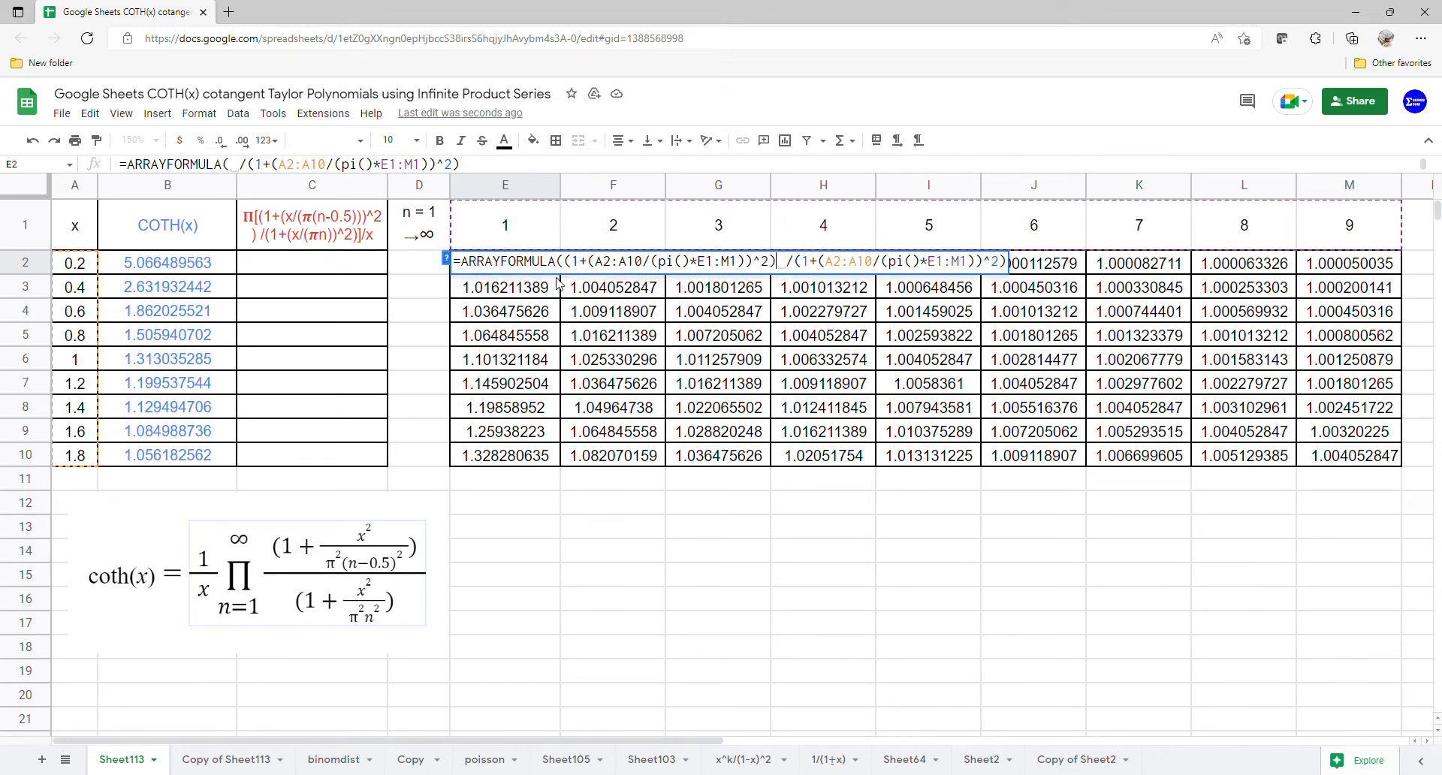
pyautogui.press('Return')
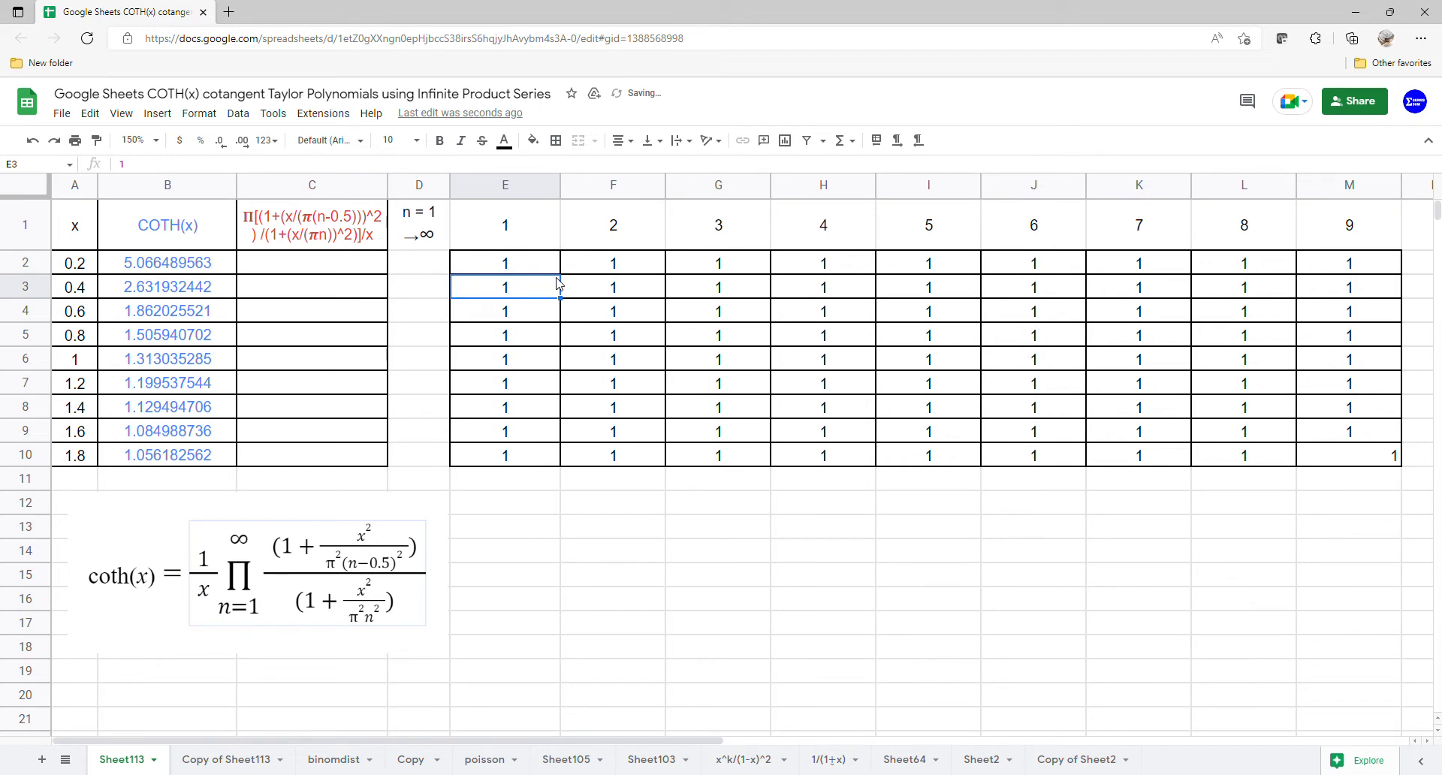
# Edit the numerator in the E2 array formula so that pi() is multiplied by (E1:M1-0.5) instead of E1:M1
pyautogui.click(545, 265)
pyautogui.doubleClick(545, 265)
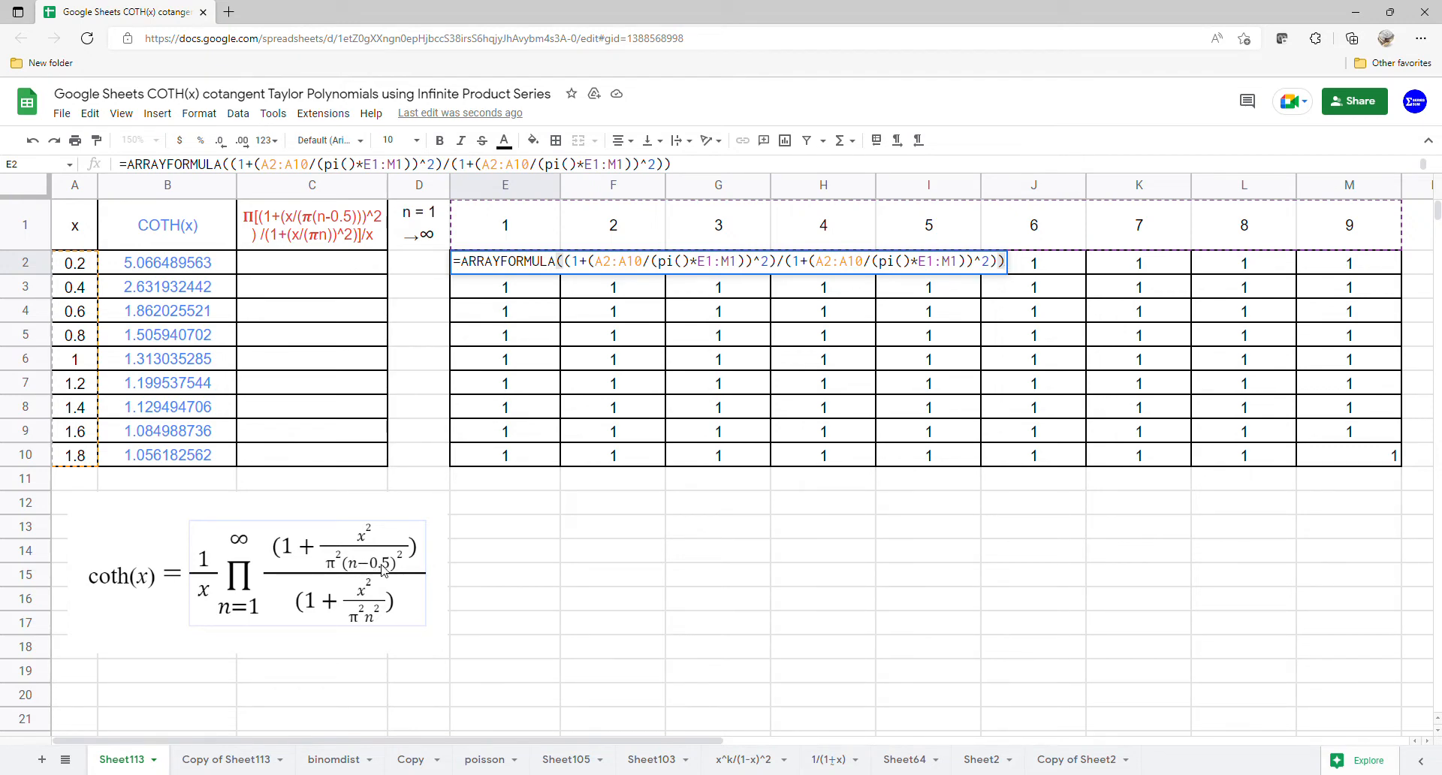
pyautogui.click(702, 264)
pyautogui.write('(')
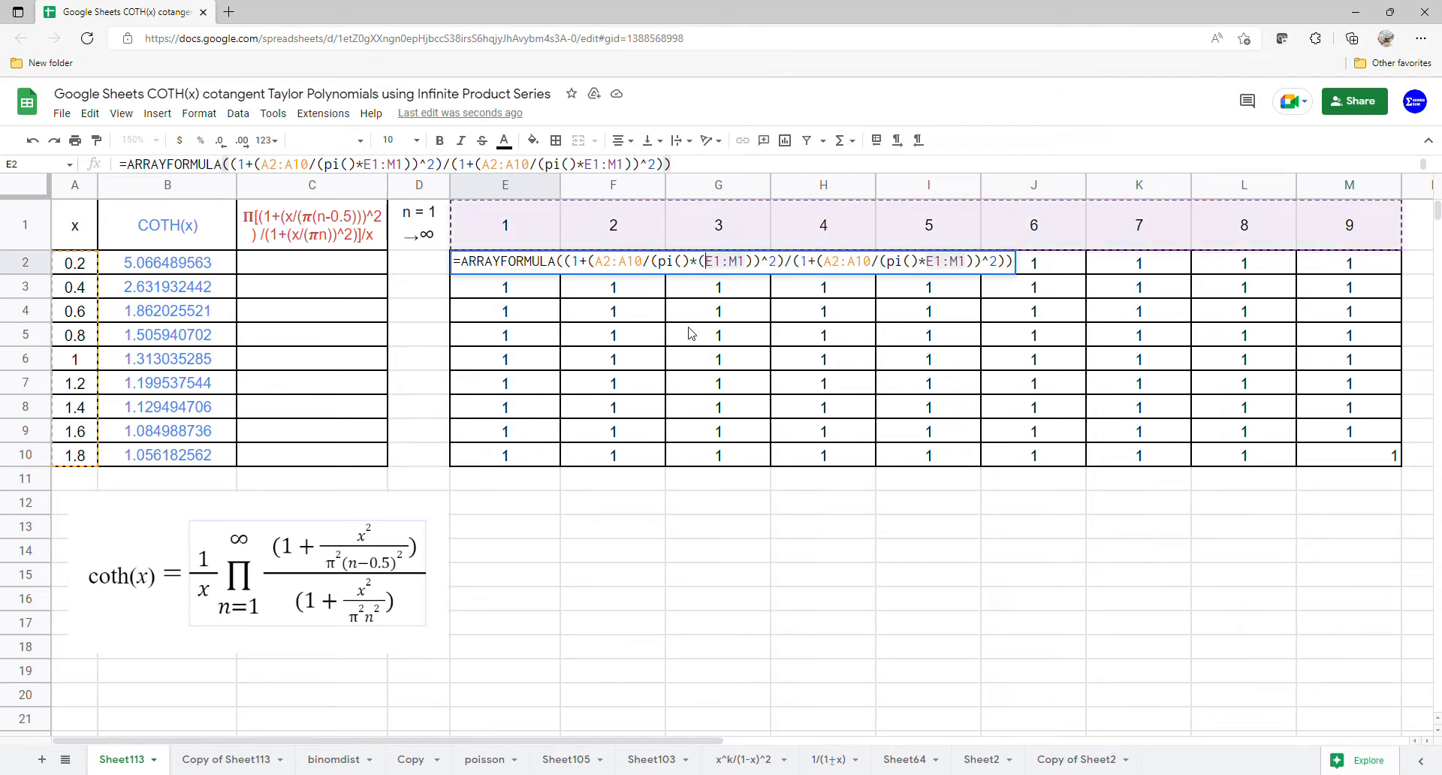
pyautogui.click(743, 265)
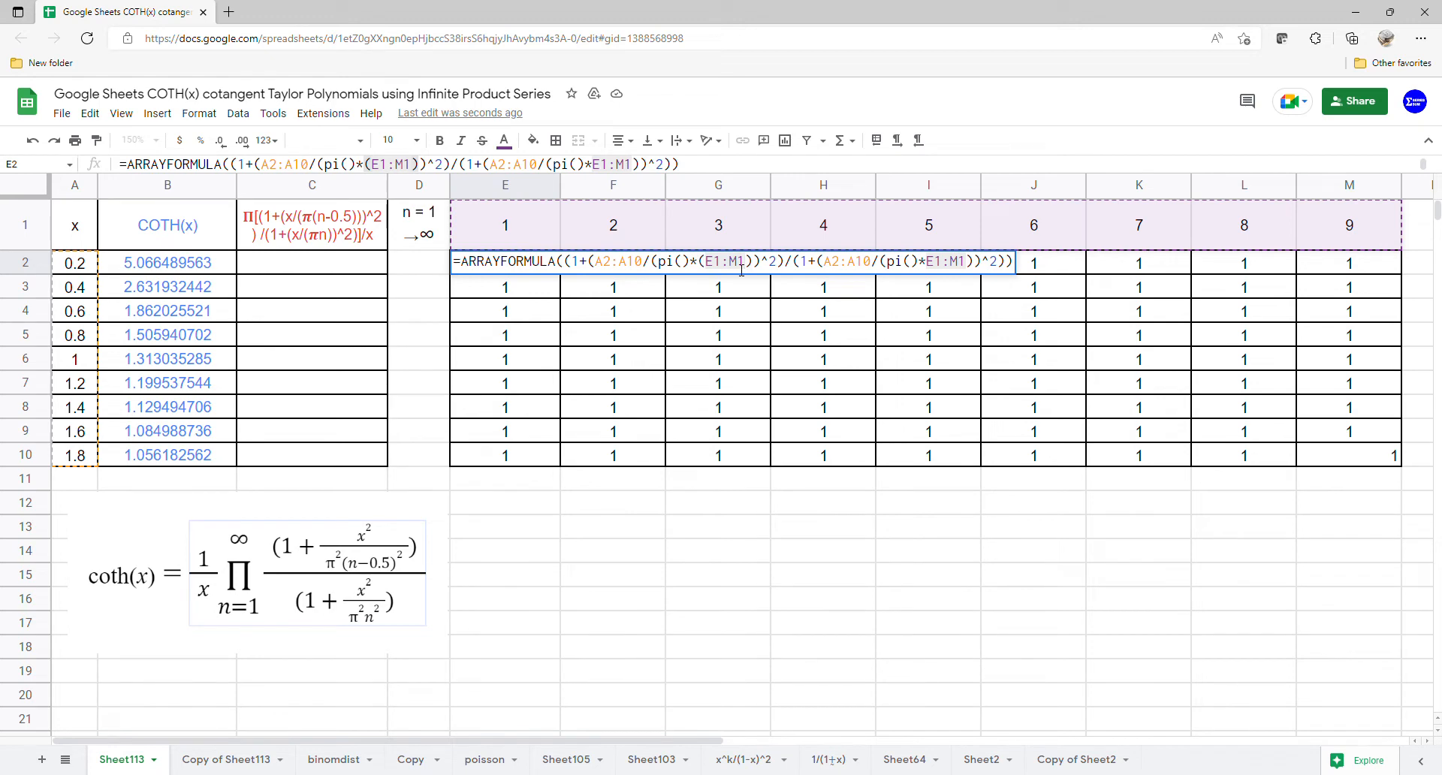
pyautogui.write('-0.5')
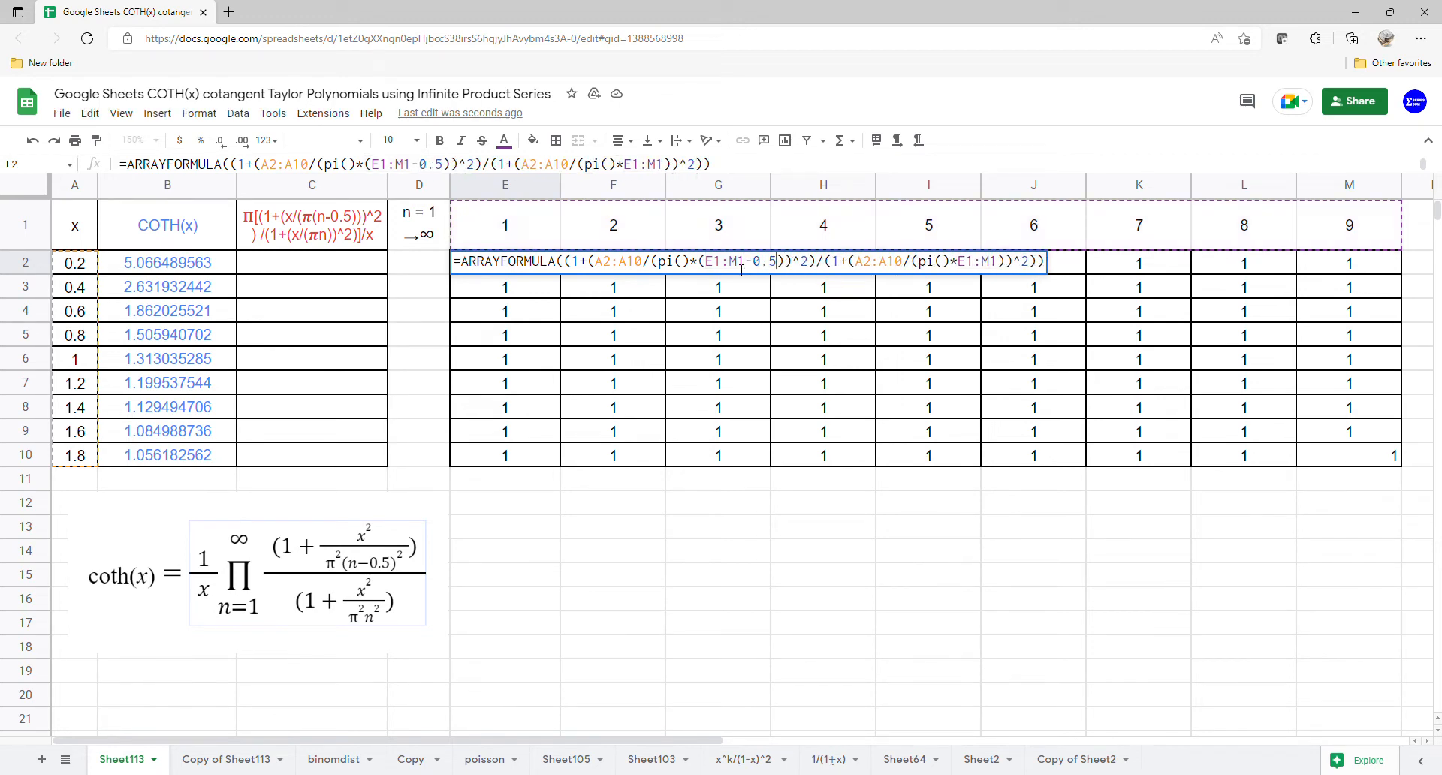
pyautogui.write(')')
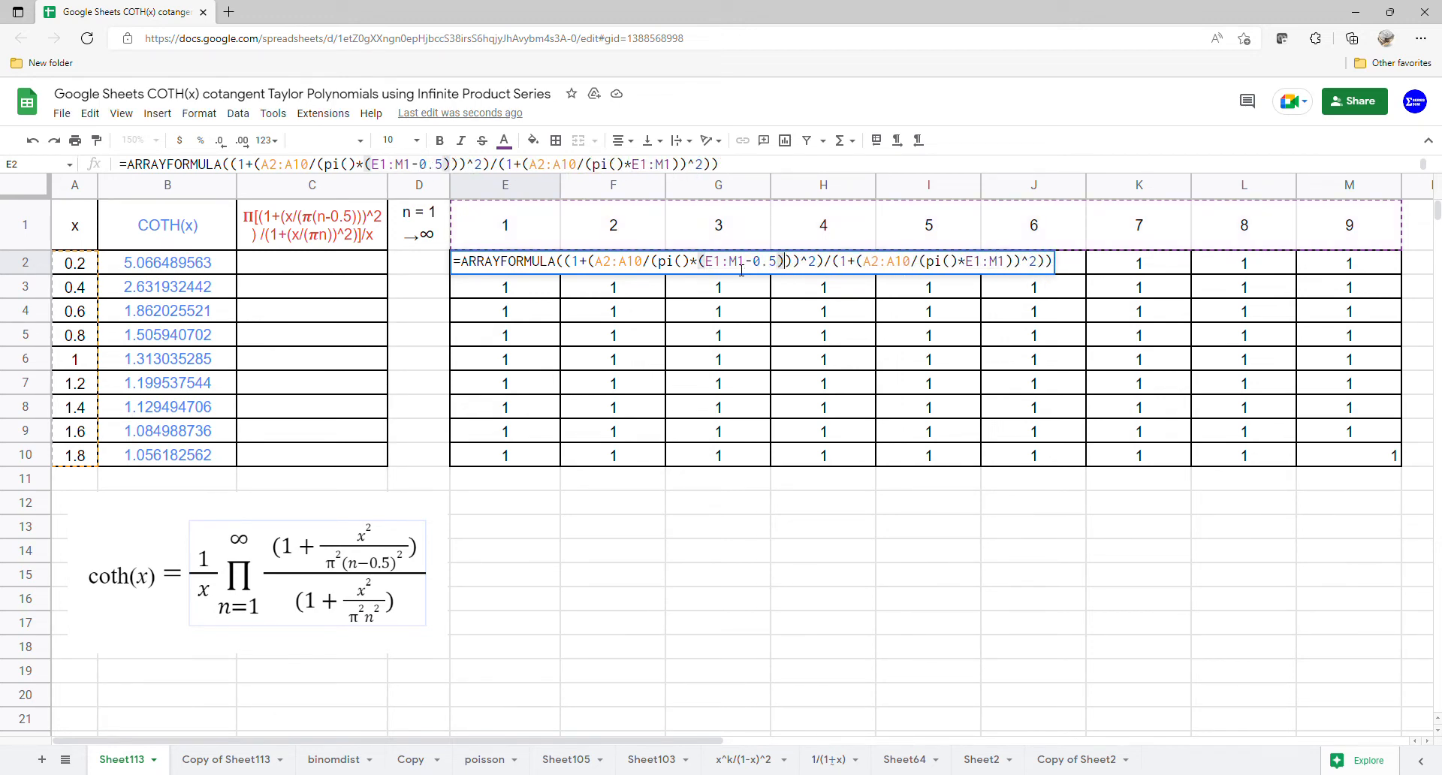
pyautogui.press('Return')
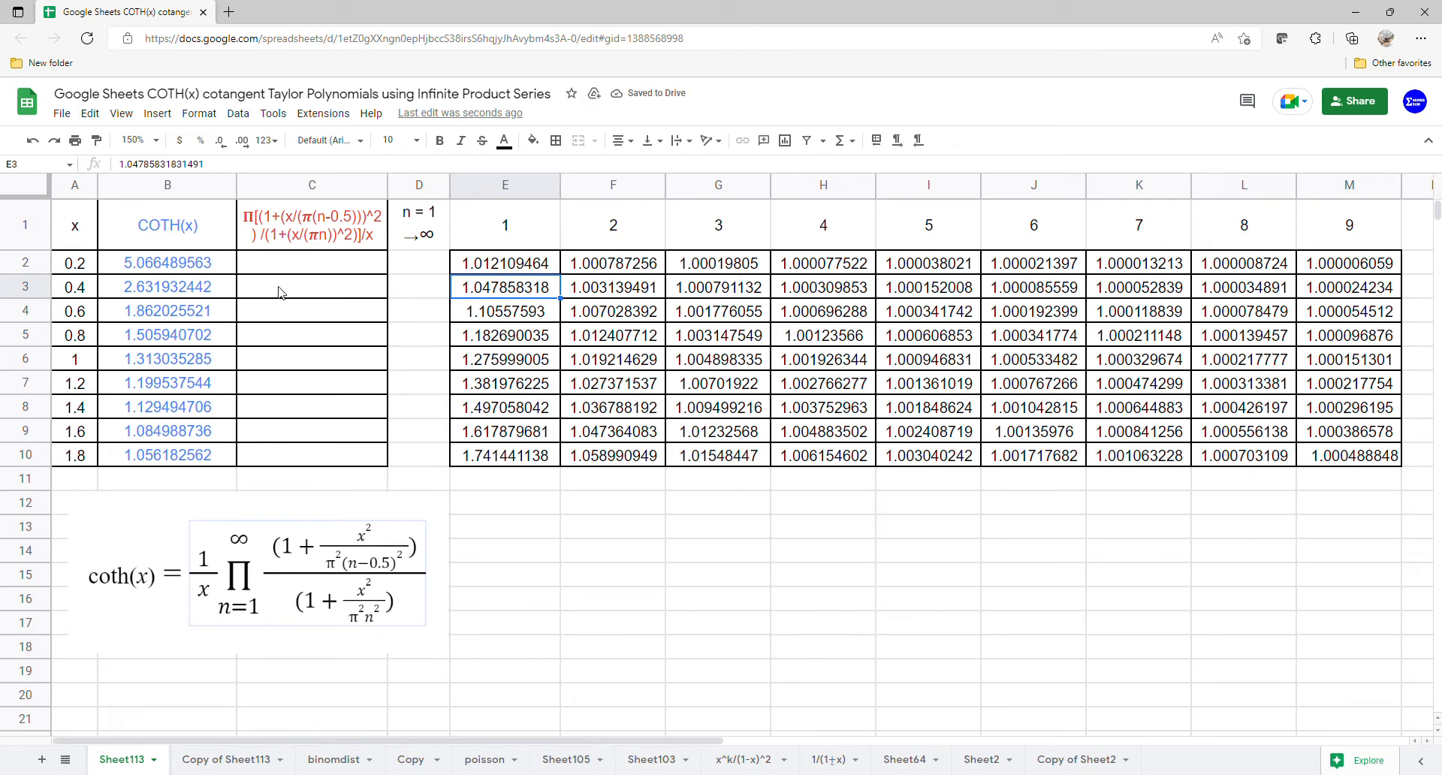
# Enter =PRODUCT(E2:M2) in C2 to multiply the series terms for the first x value
pyautogui.click(296, 266)
pyautogui.write('=prod')
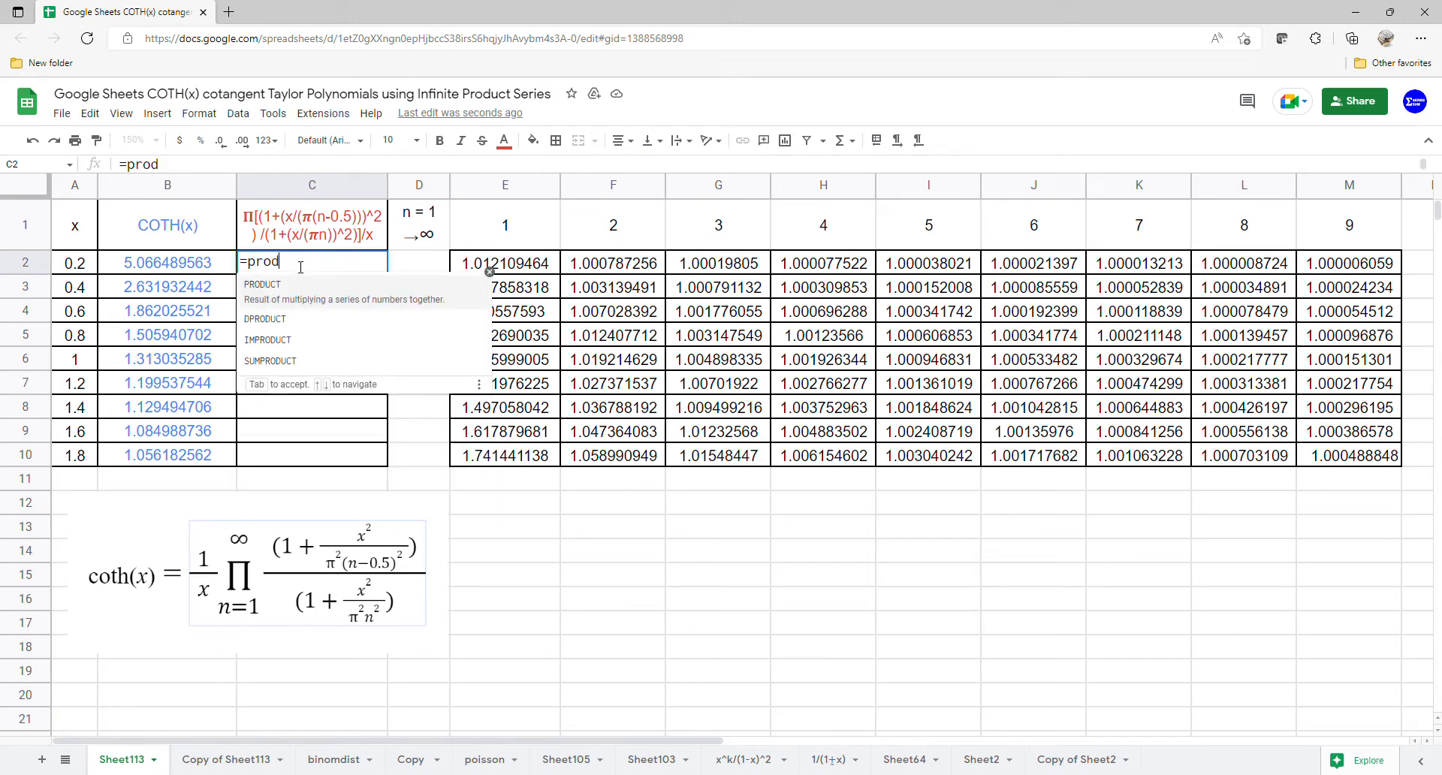
pyautogui.click(278, 293)
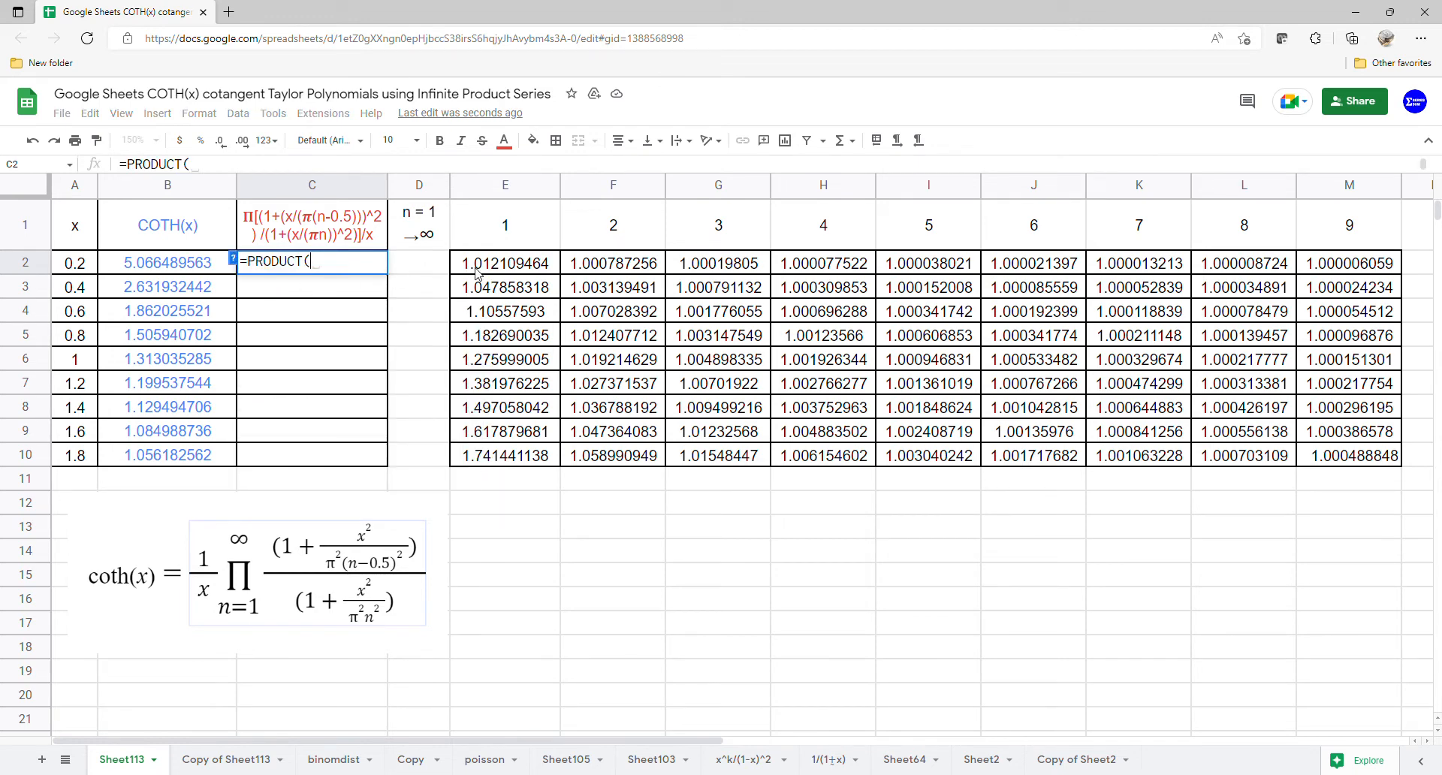
pyautogui.moveTo(477, 272); pyautogui.dragTo(1331, 274)
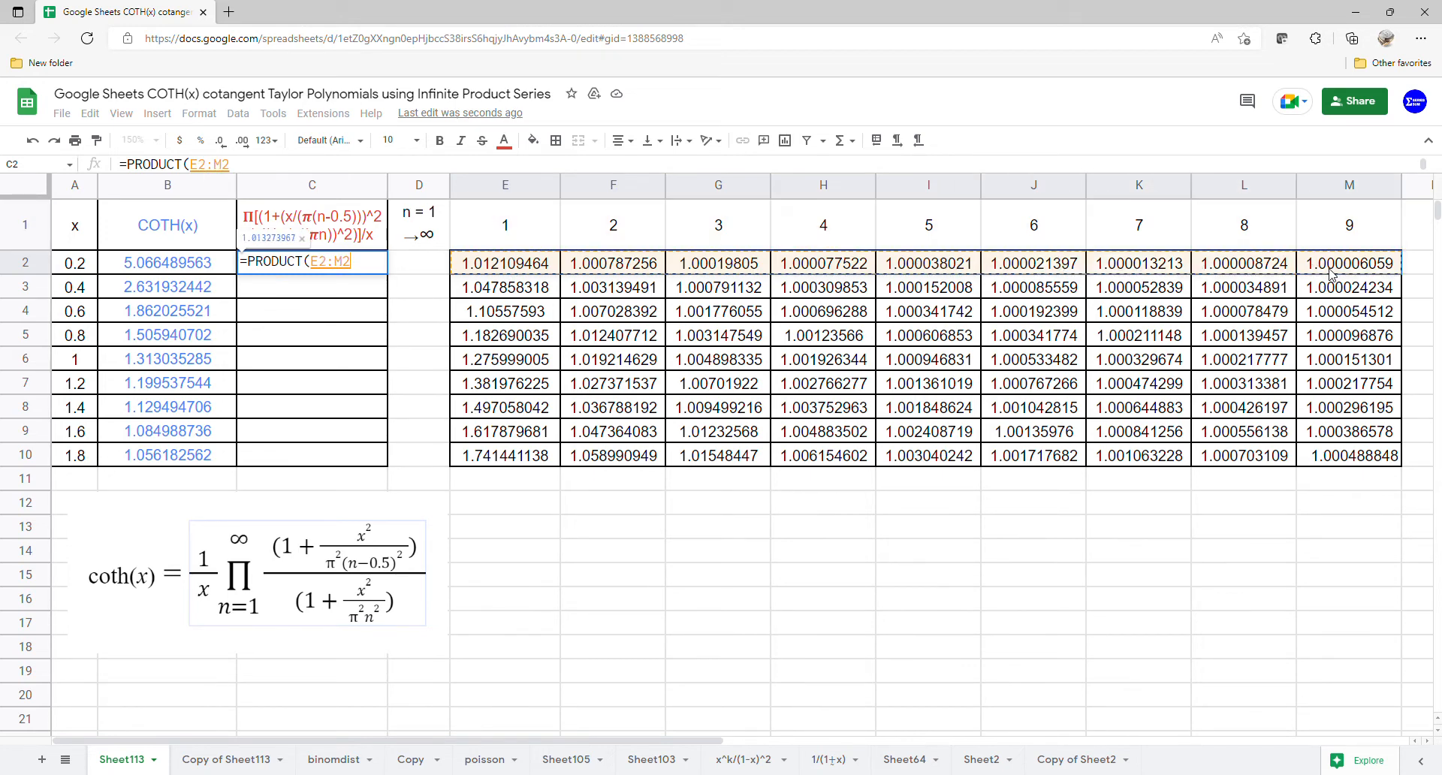
pyautogui.press('Return')
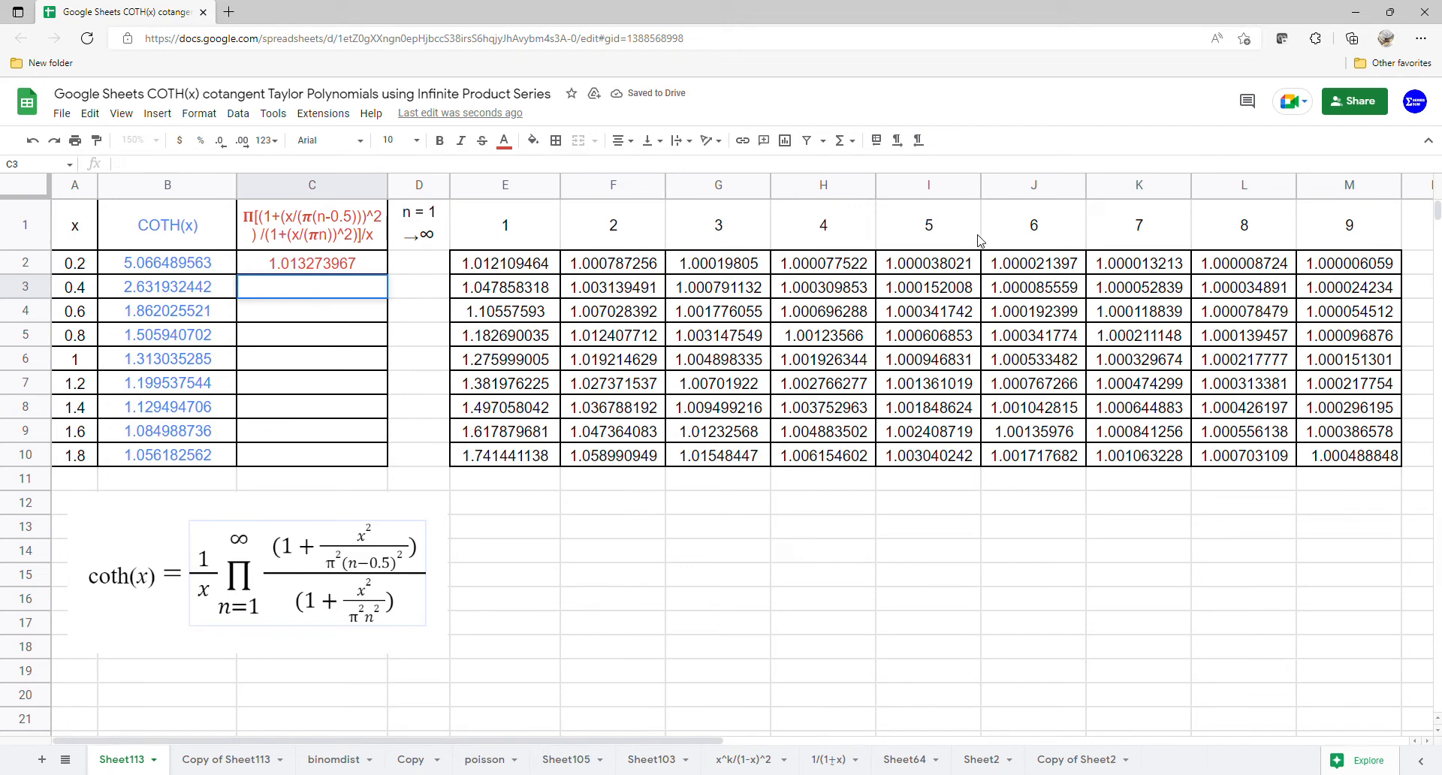
# Divide the product in C2 by A2, making it =PRODUCT(E2:M2)/A2, and fill the formula down to C10
pyautogui.click(371, 272)
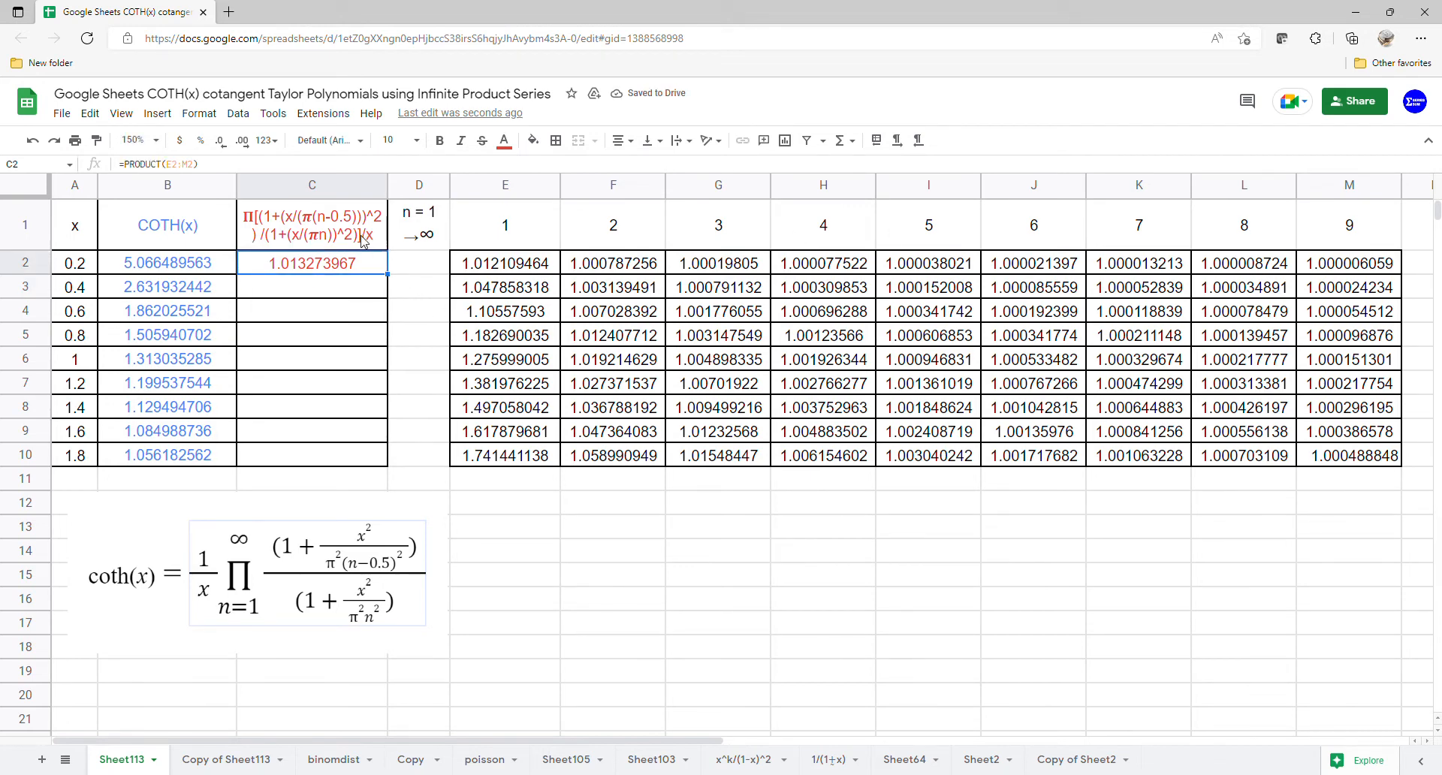
pyautogui.doubleClick(365, 274)
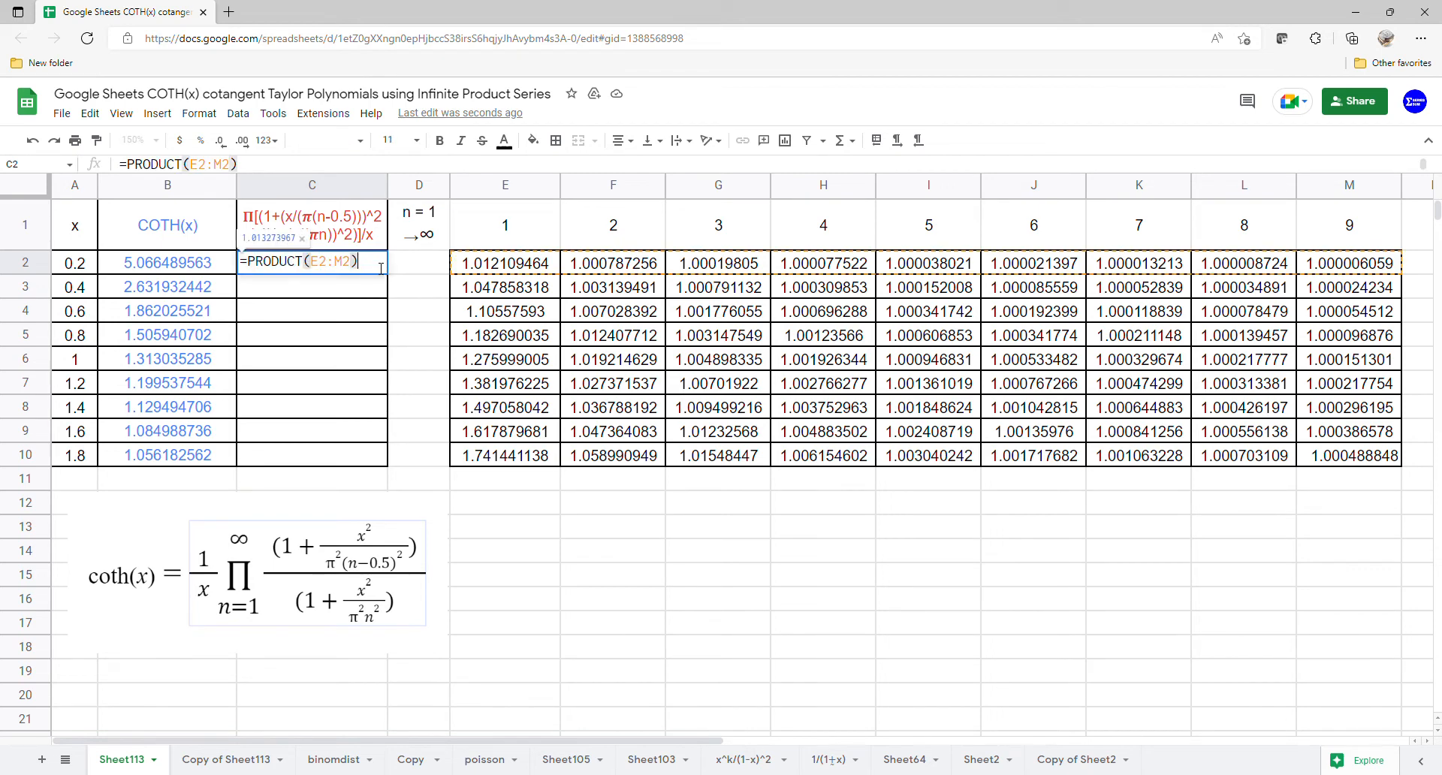
pyautogui.write('/')
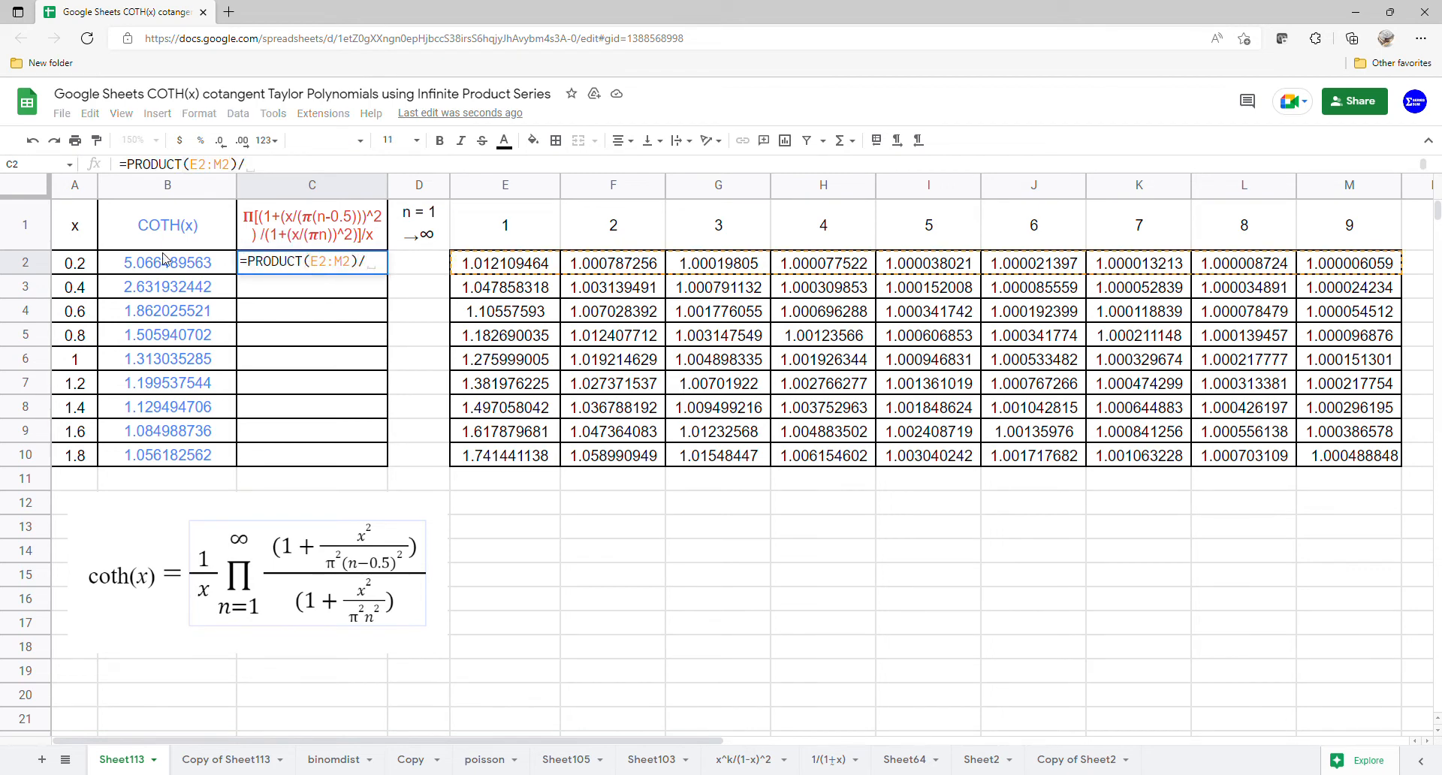
pyautogui.click(86, 269)
pyautogui.press('Return')
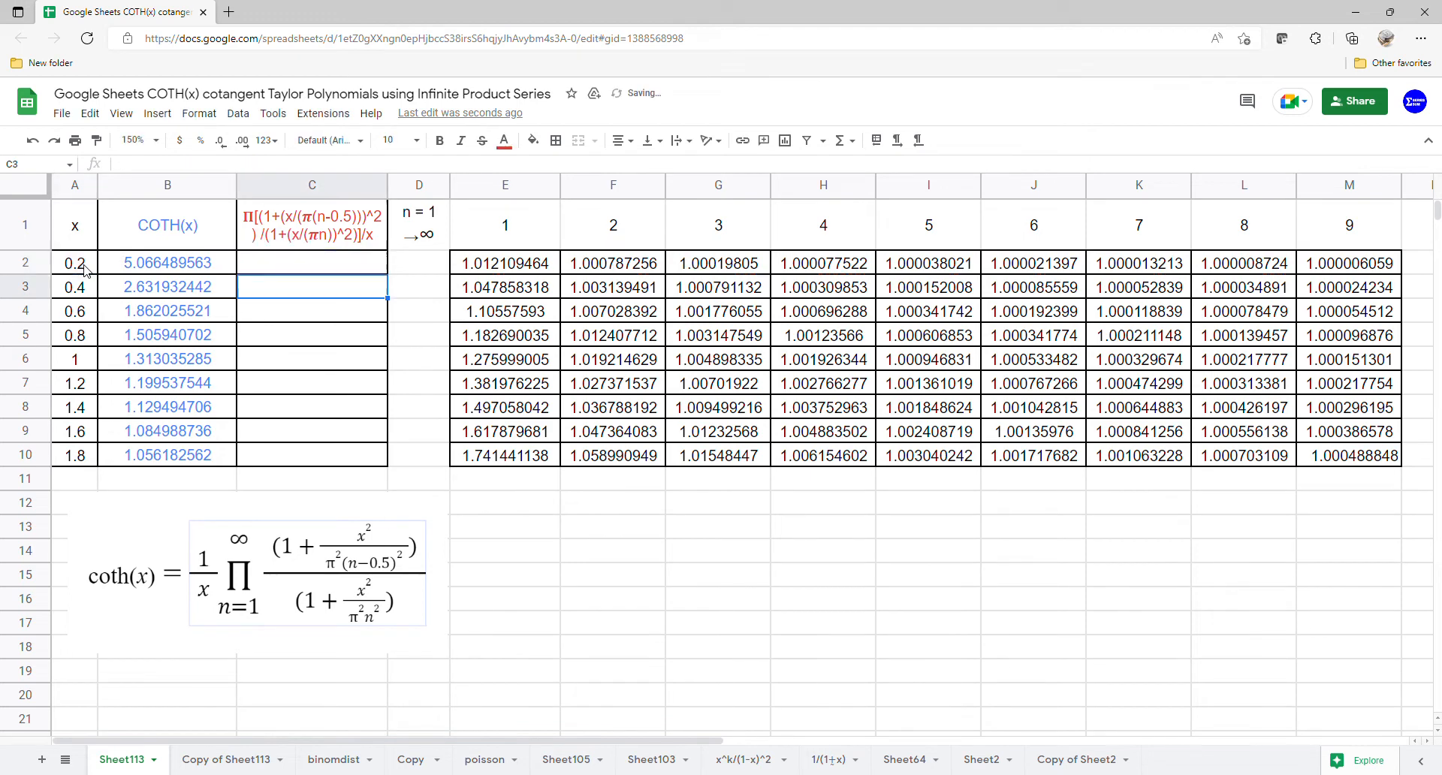
pyautogui.click(306, 266)
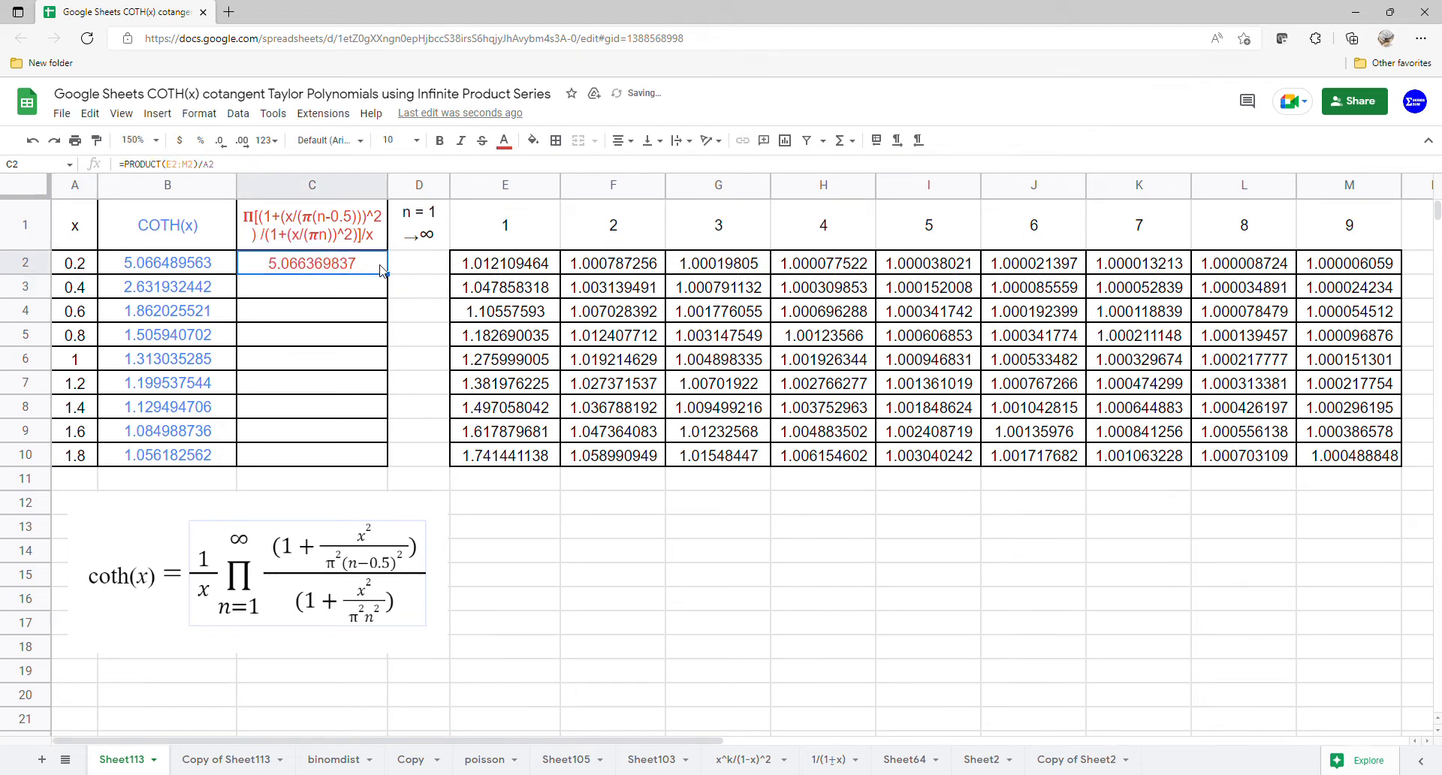
pyautogui.moveTo(398, 286); pyautogui.dragTo(390, 459)
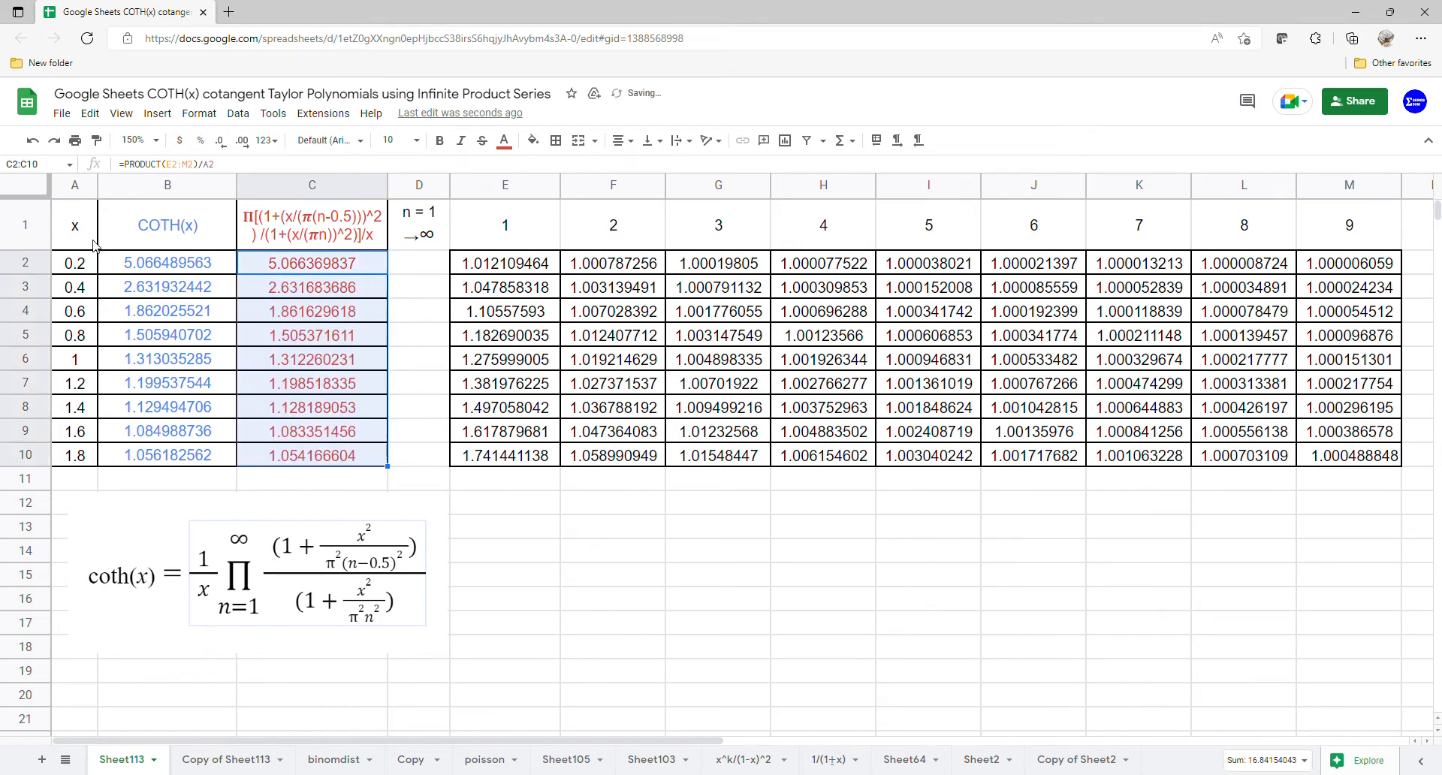
# Insert a chart based on the data range A1:C10
pyautogui.moveTo(95, 245); pyautogui.dragTo(282, 458)
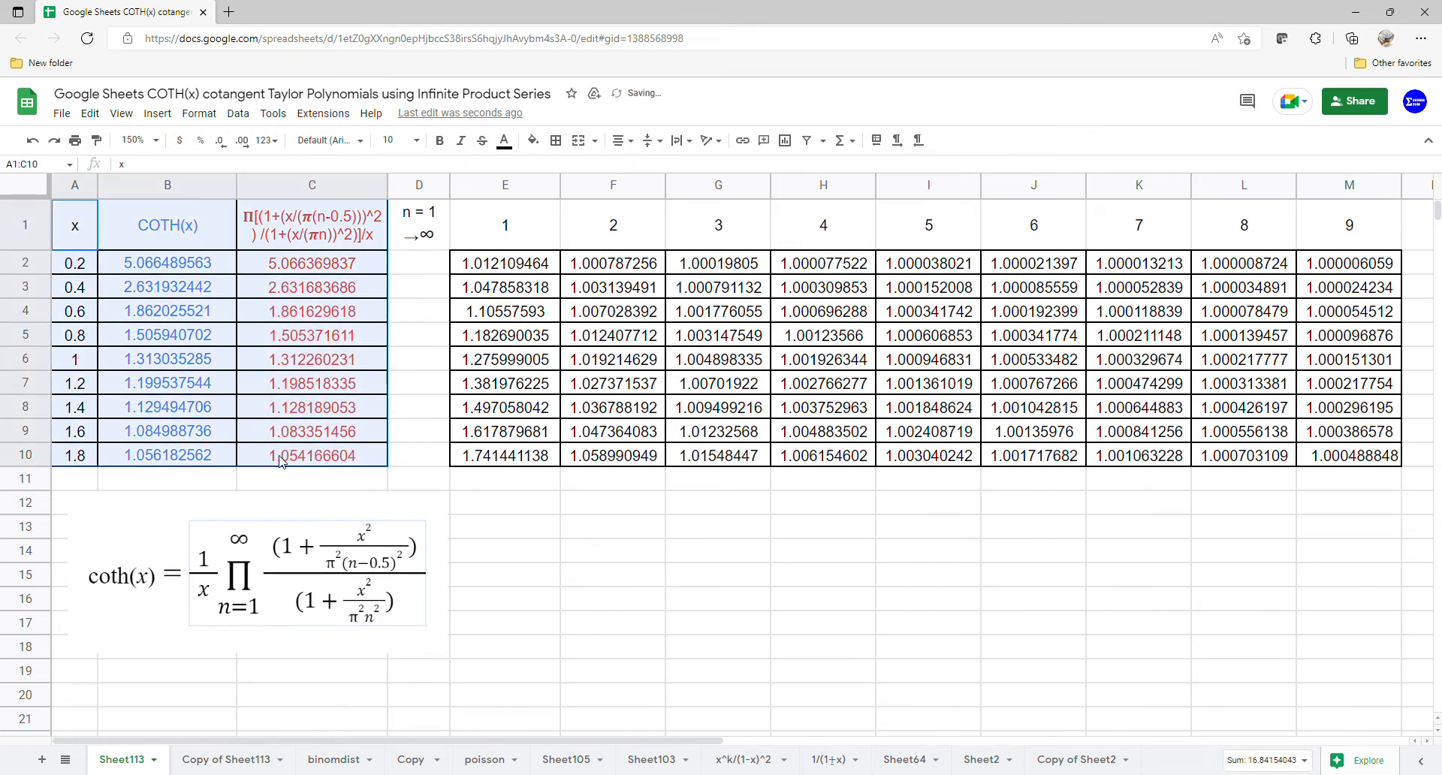
pyautogui.click(159, 113)
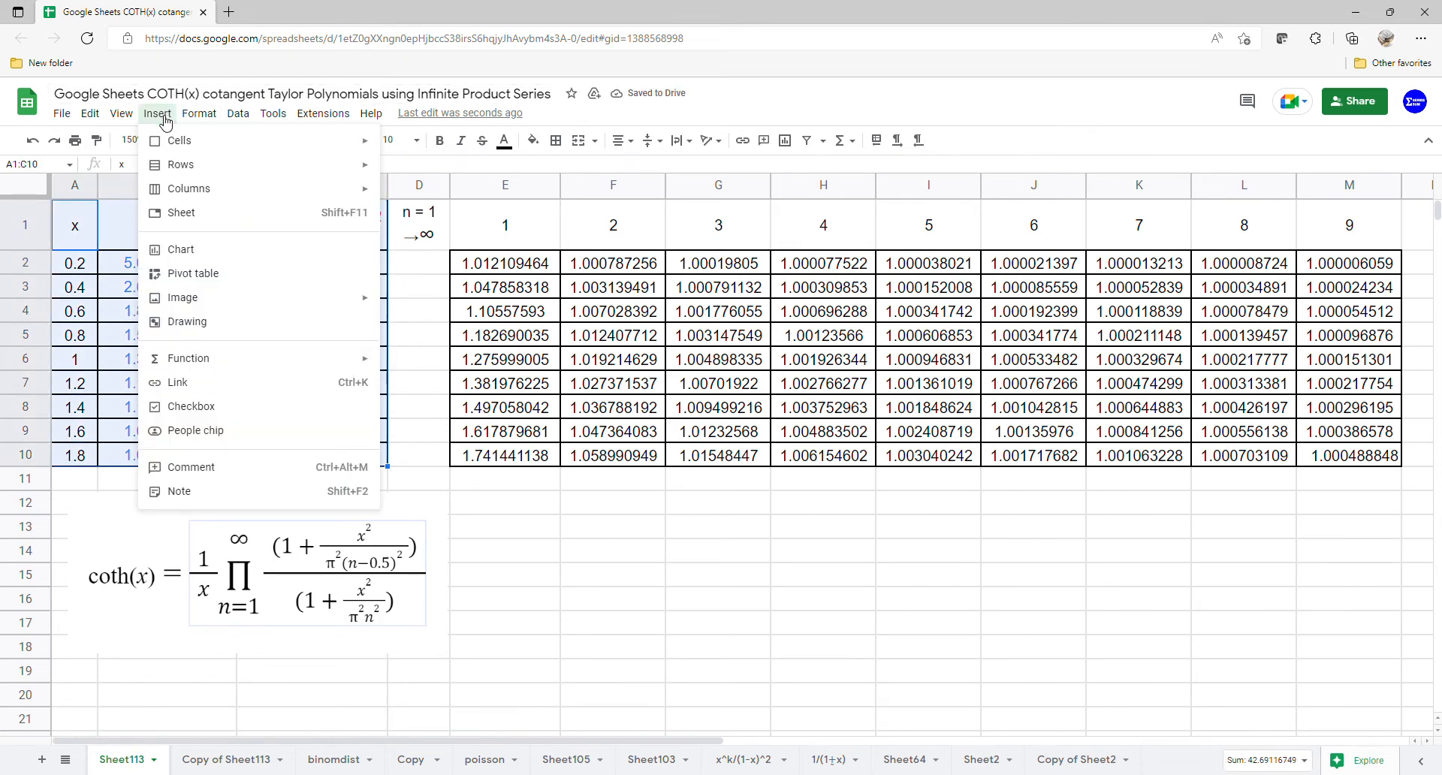
pyautogui.click(253, 261)
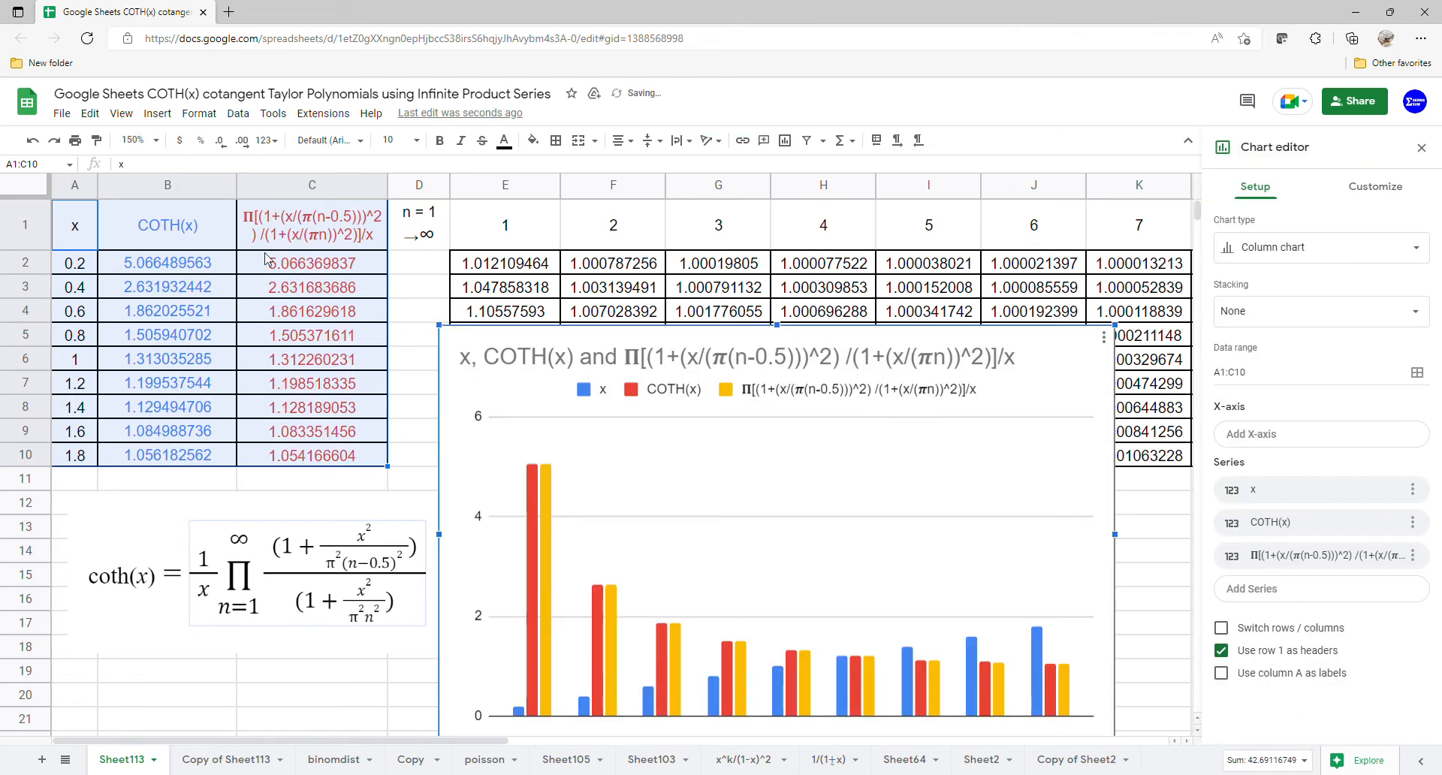
# Change the chart type to Scatter chart and use column A as labels
pyautogui.click(1311, 247)
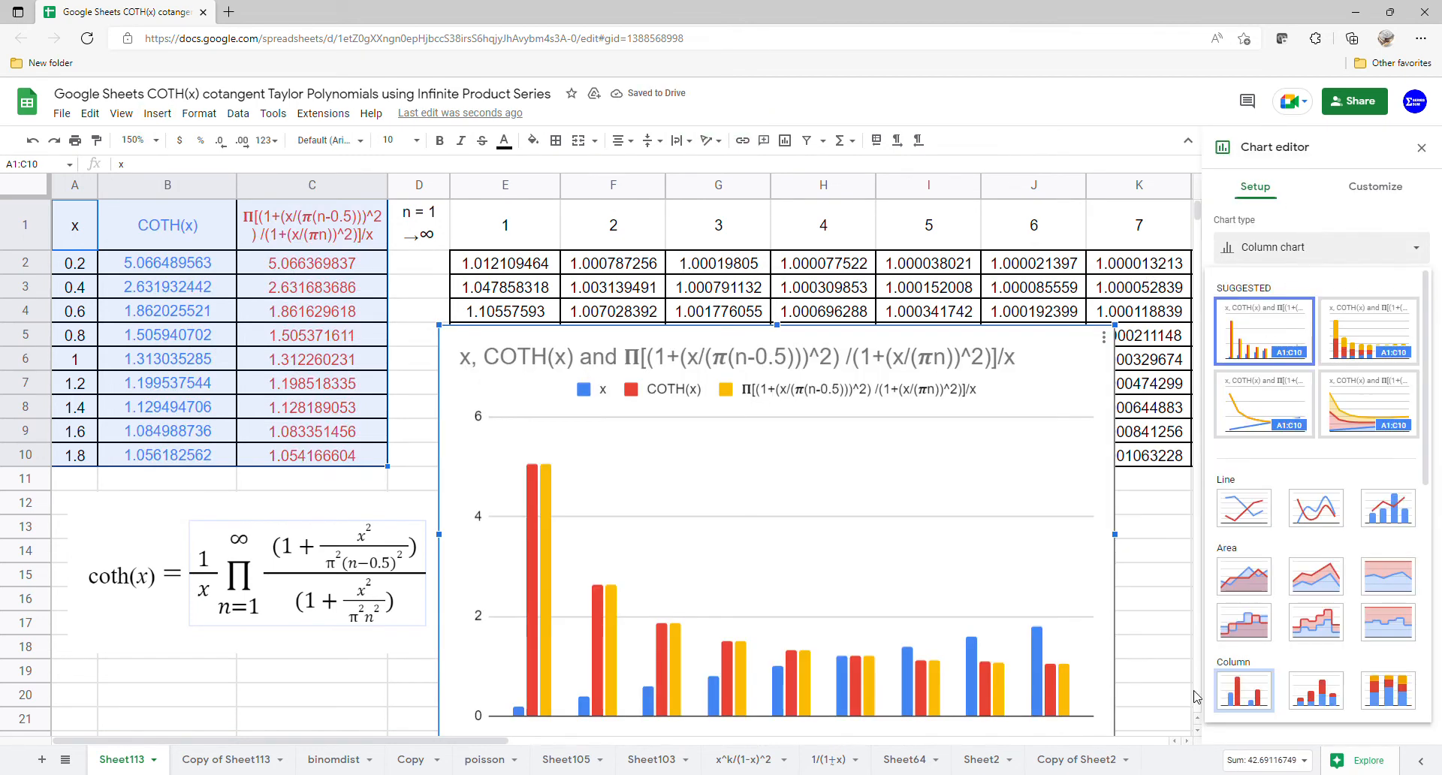
pyautogui.scroll(-3, 1197, 697)
pyautogui.scroll(-5, 1315, 601)
pyautogui.click(1263, 701)
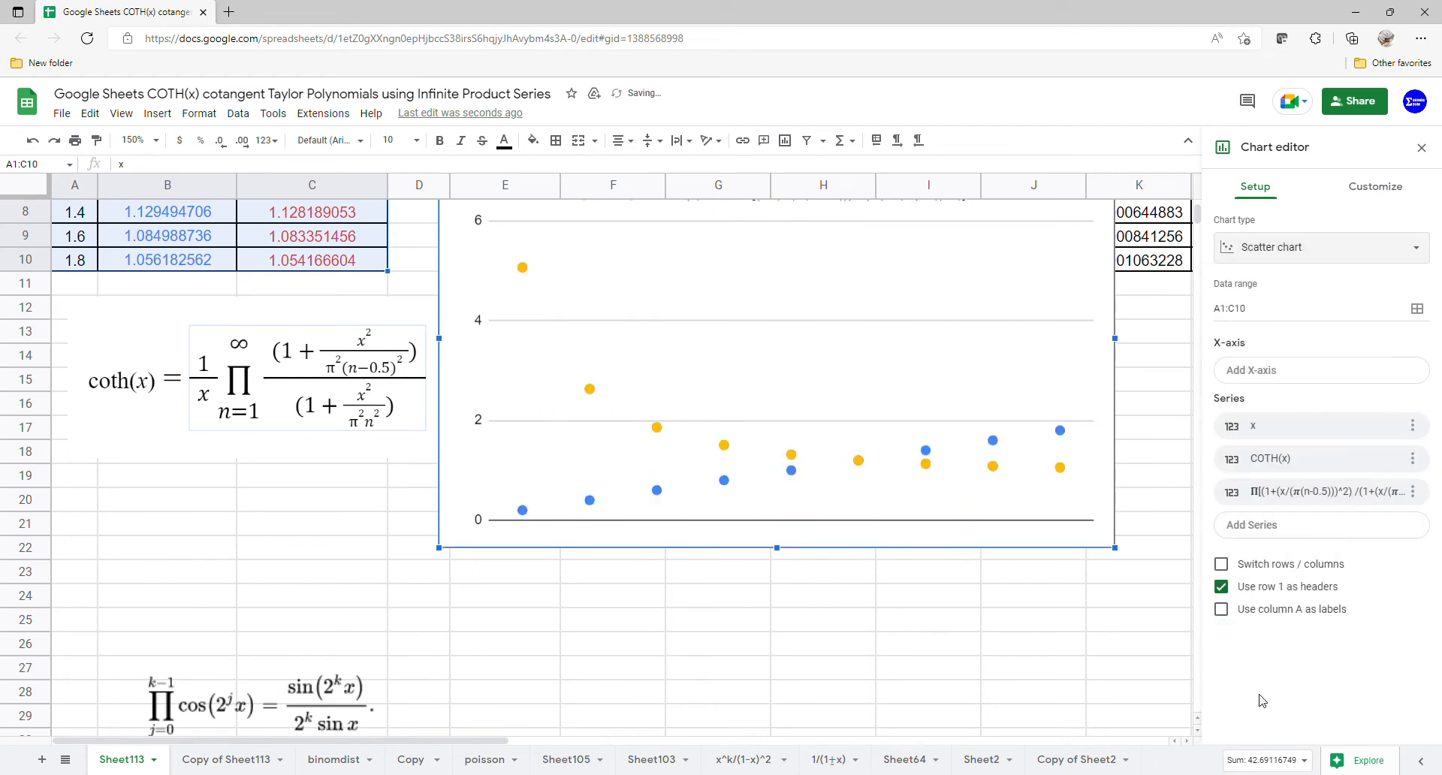
pyautogui.click(1221, 609)
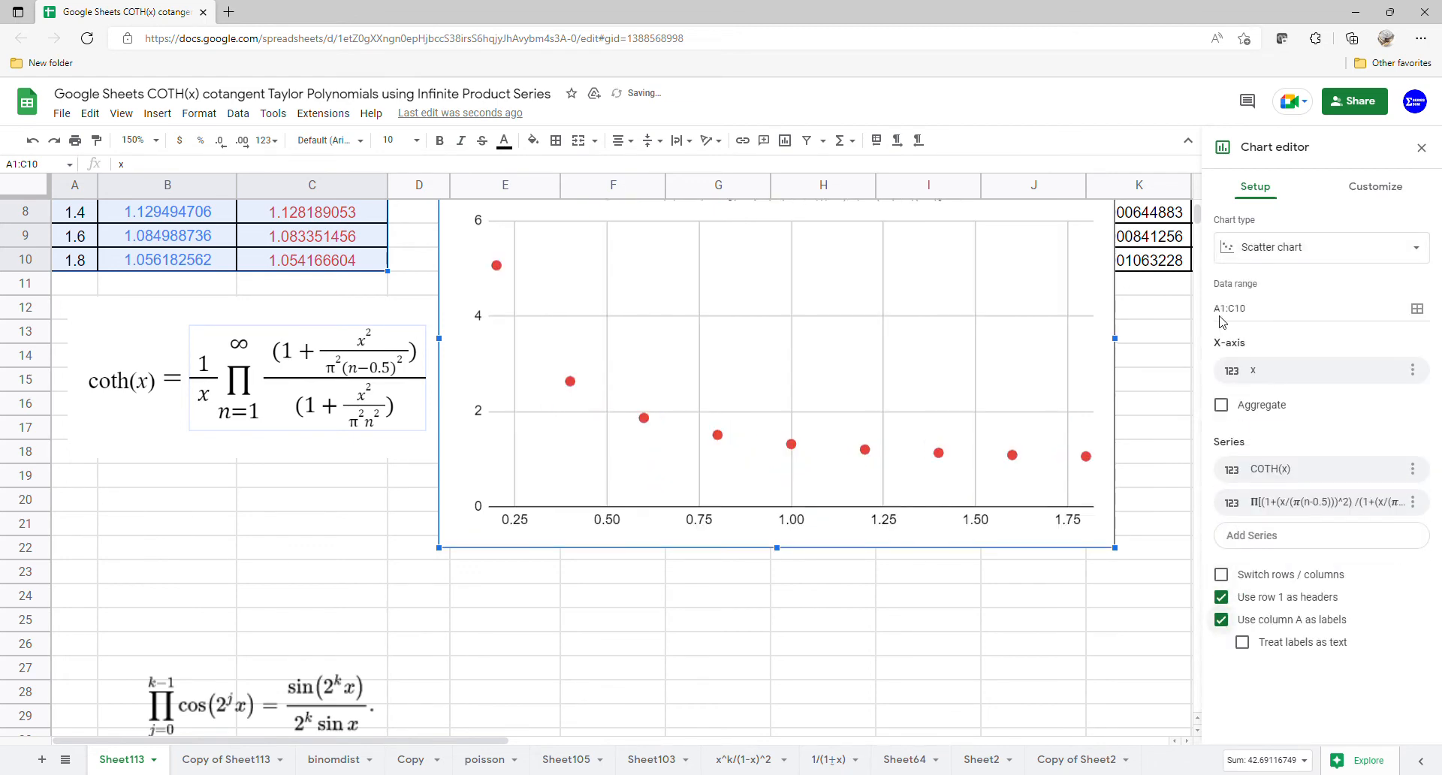
# Delete the chart's title text
pyautogui.scroll(5, 808, 342)
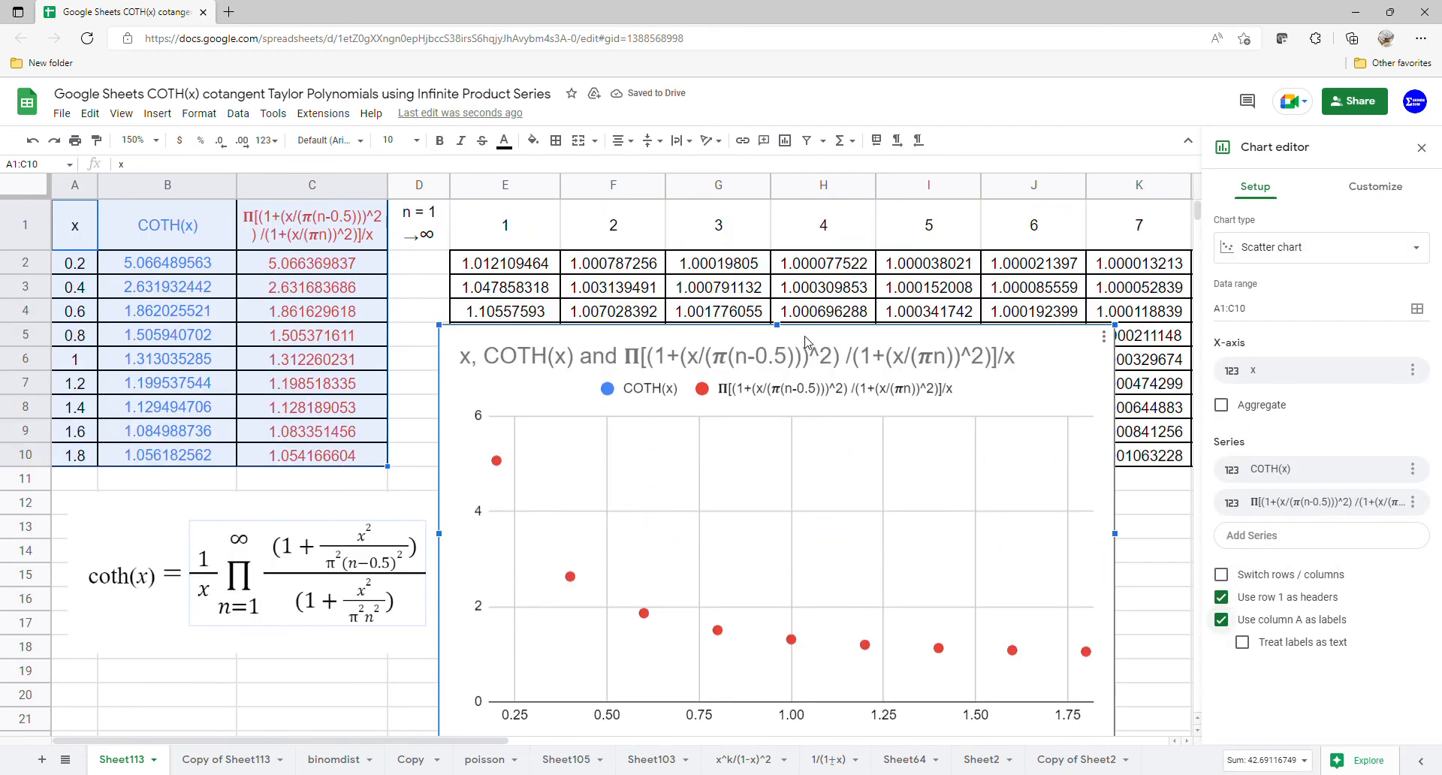
pyautogui.click(849, 350)
pyautogui.click(904, 368)
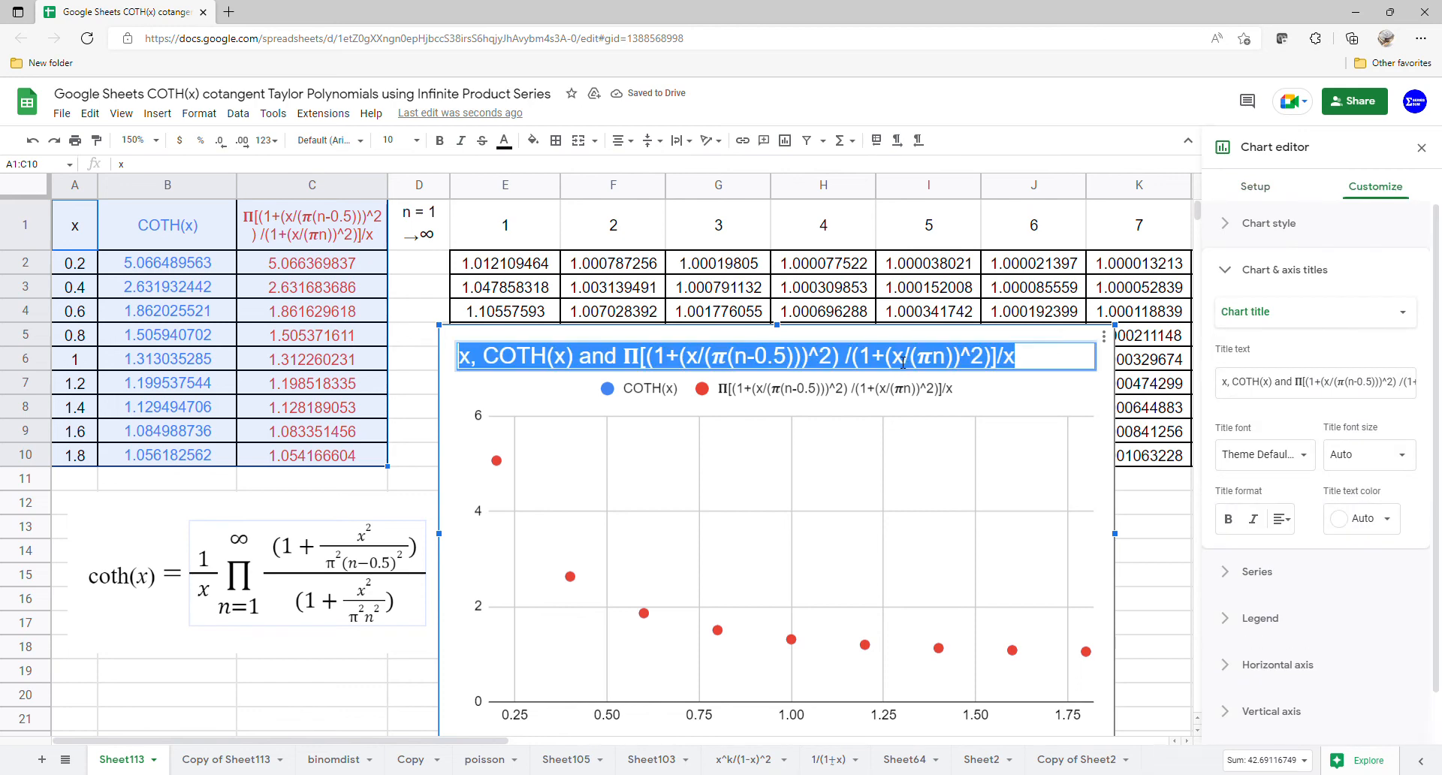
pyautogui.press('BackSpace')
pyautogui.click(930, 452)
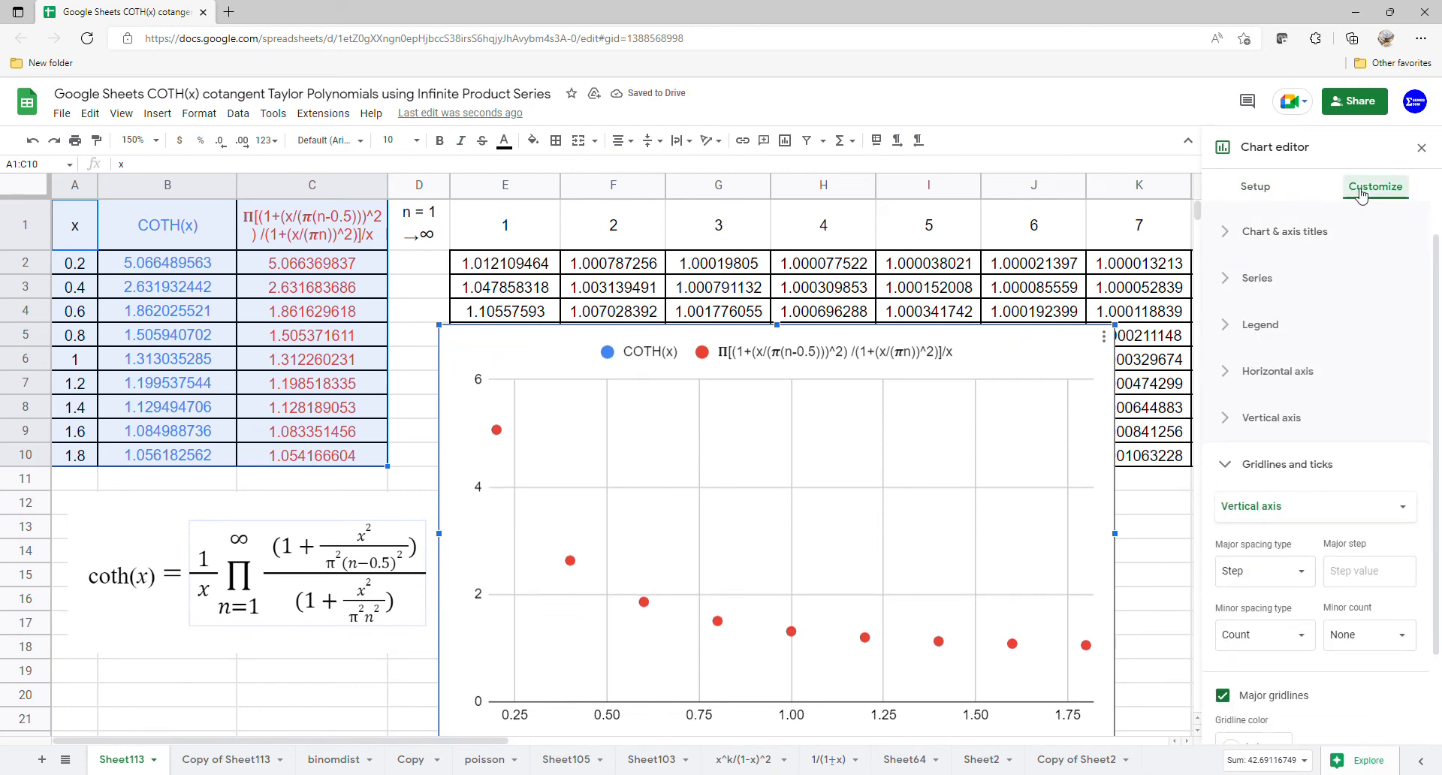
# Add a trendline to all series of the chart, with type Polynomial and degree 8
pyautogui.click(1252, 280)
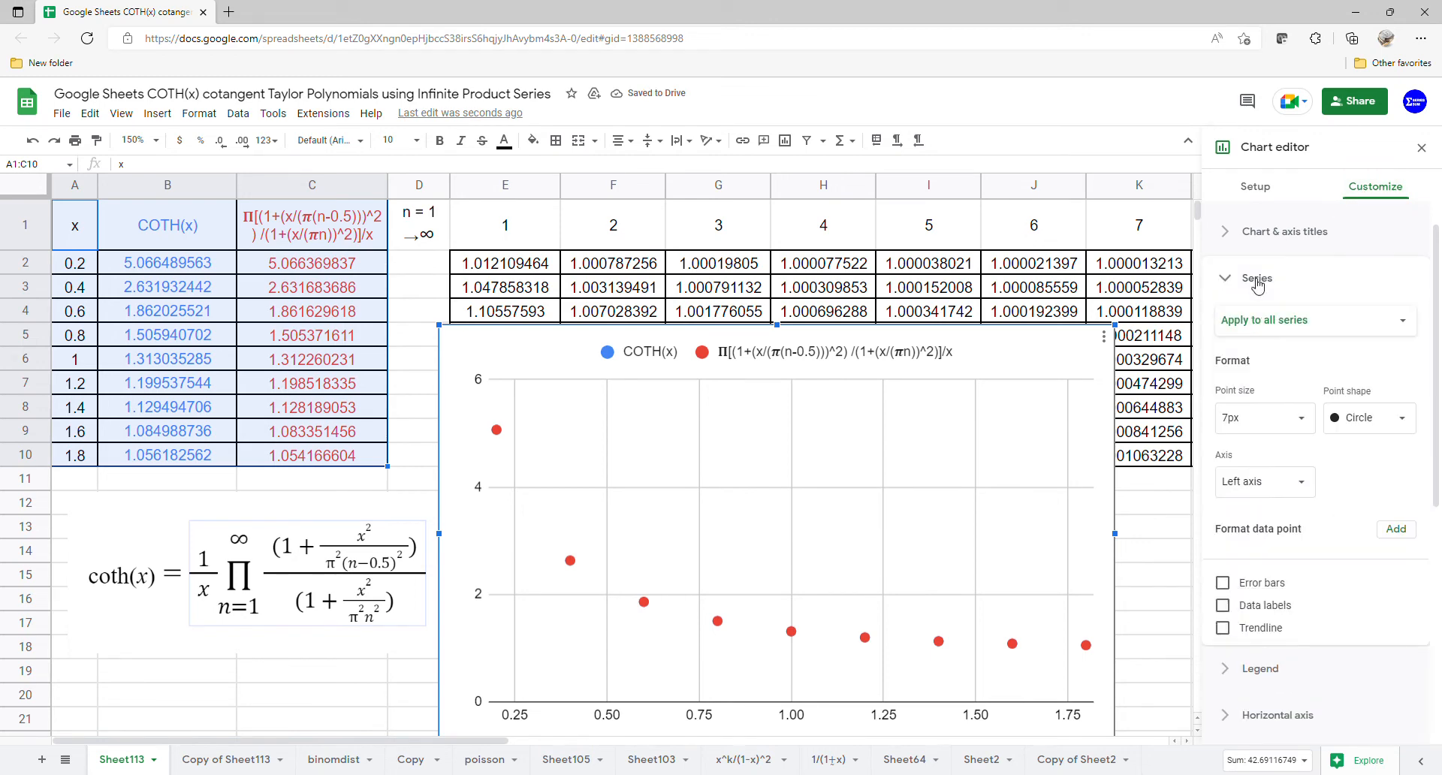
pyautogui.scroll(-1, 1240, 477)
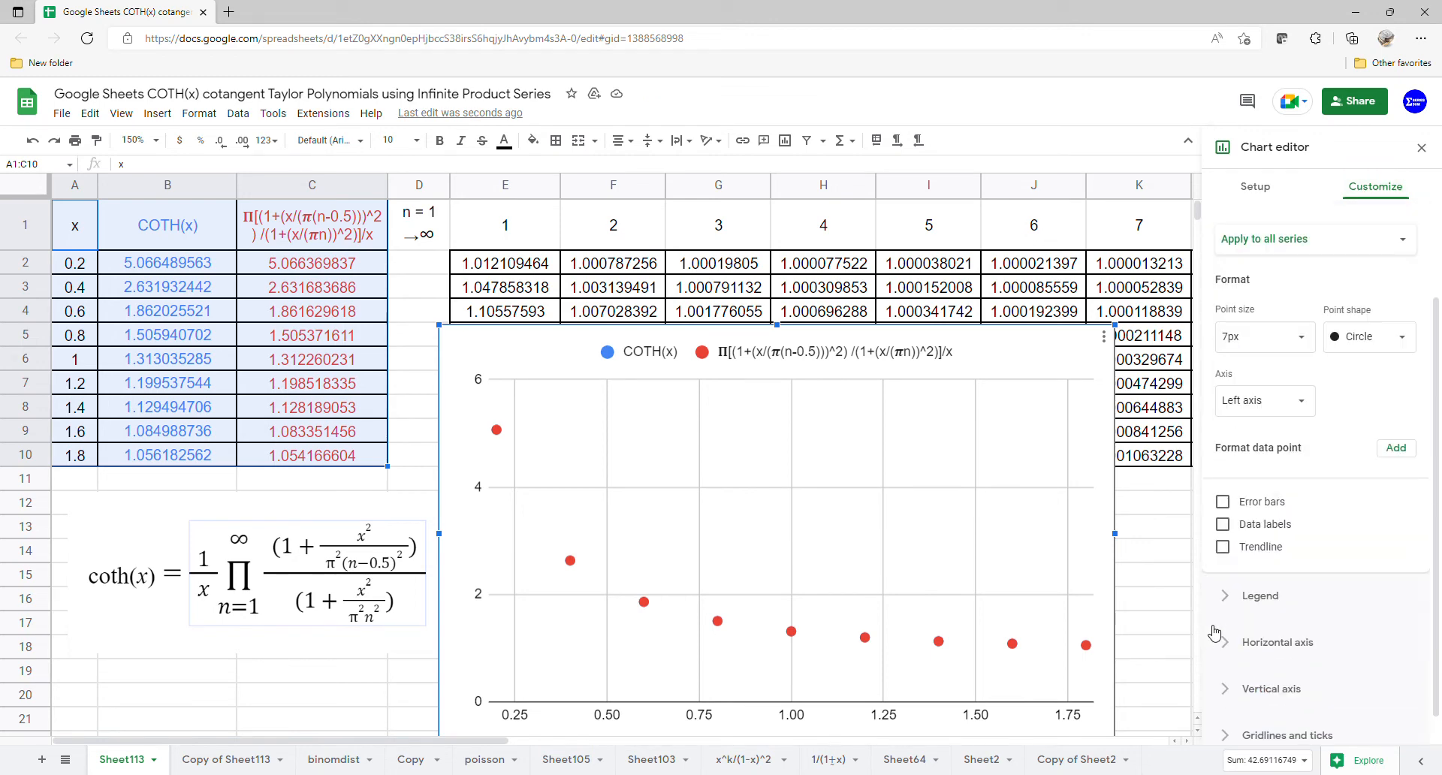
pyautogui.click(1223, 547)
pyautogui.scroll(-2, 1287, 535)
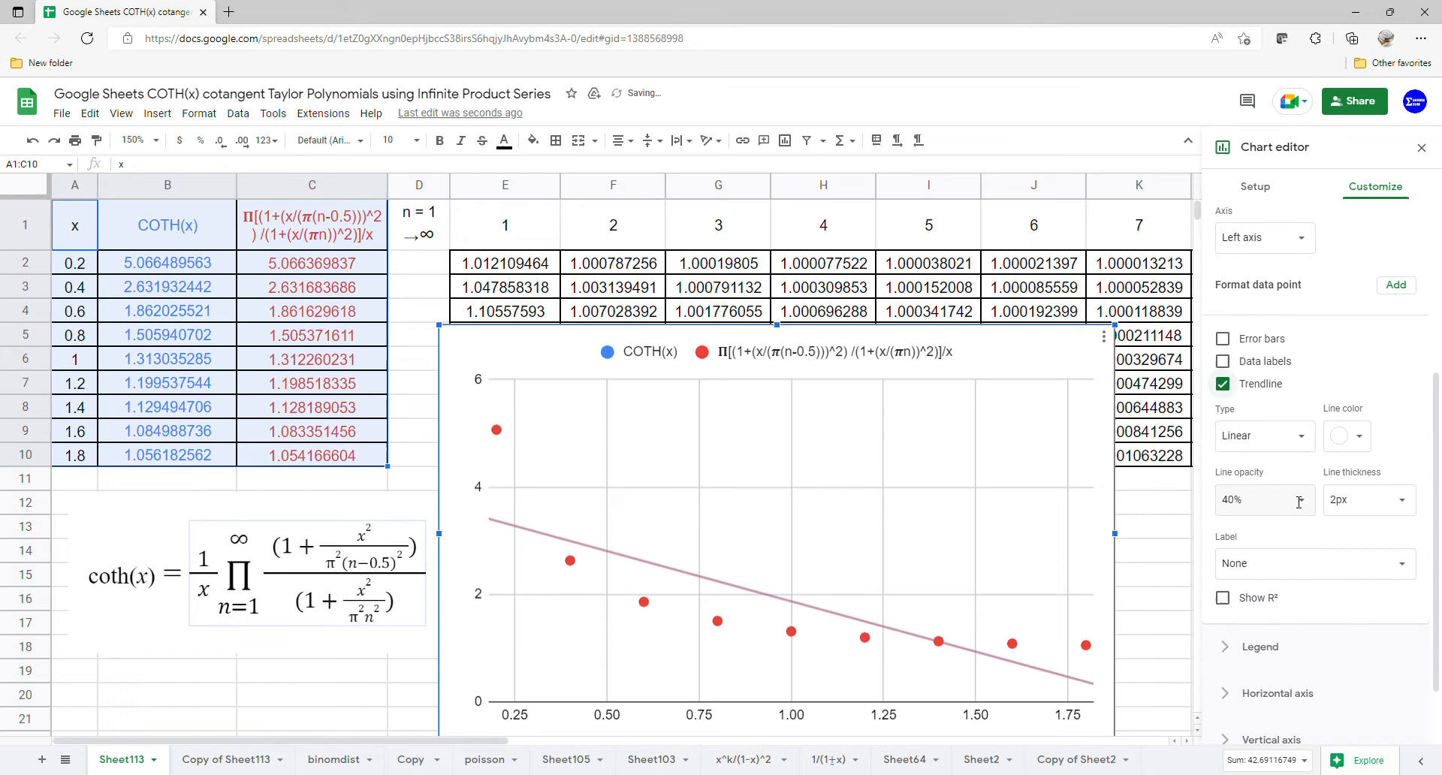
pyautogui.click(1298, 442)
pyautogui.click(1271, 480)
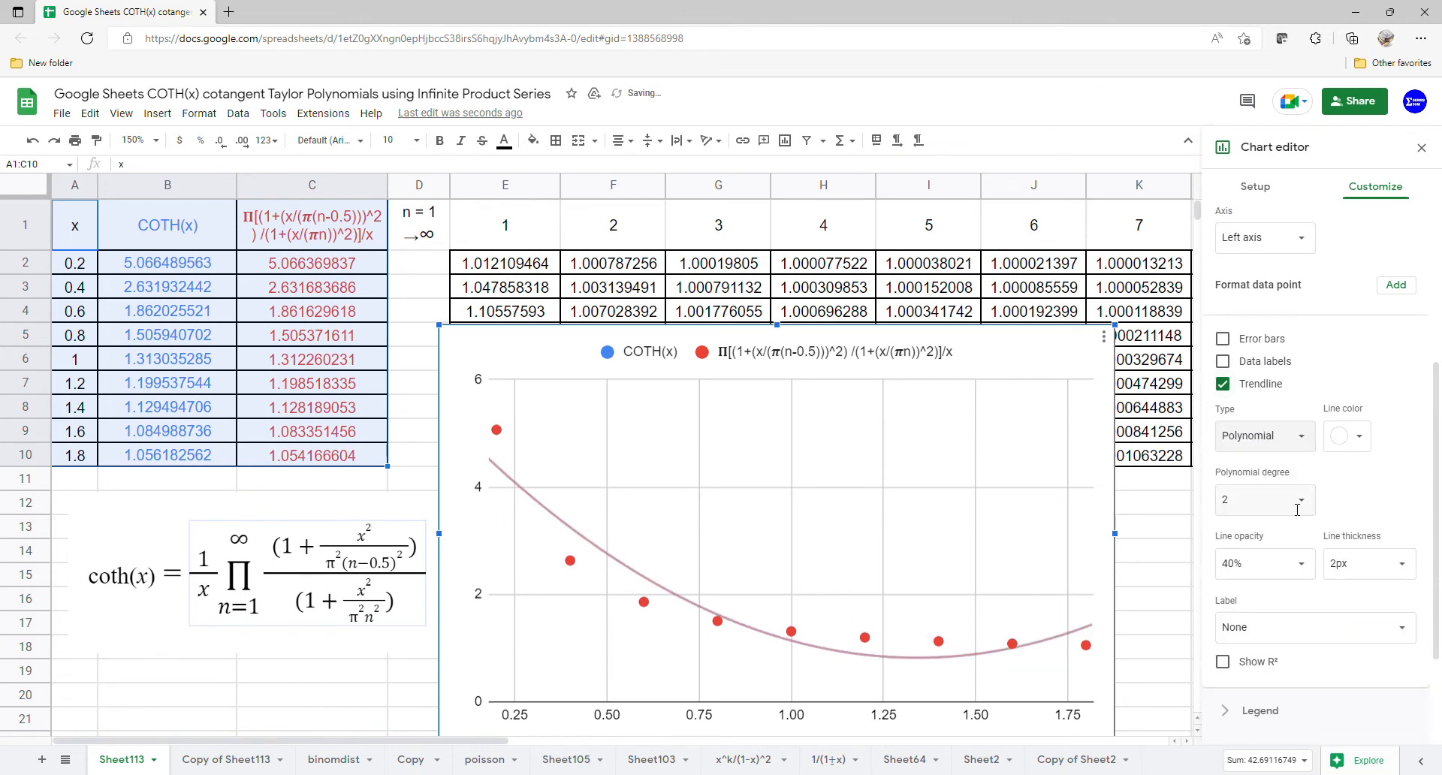
pyautogui.click(1304, 502)
pyautogui.click(1247, 628)
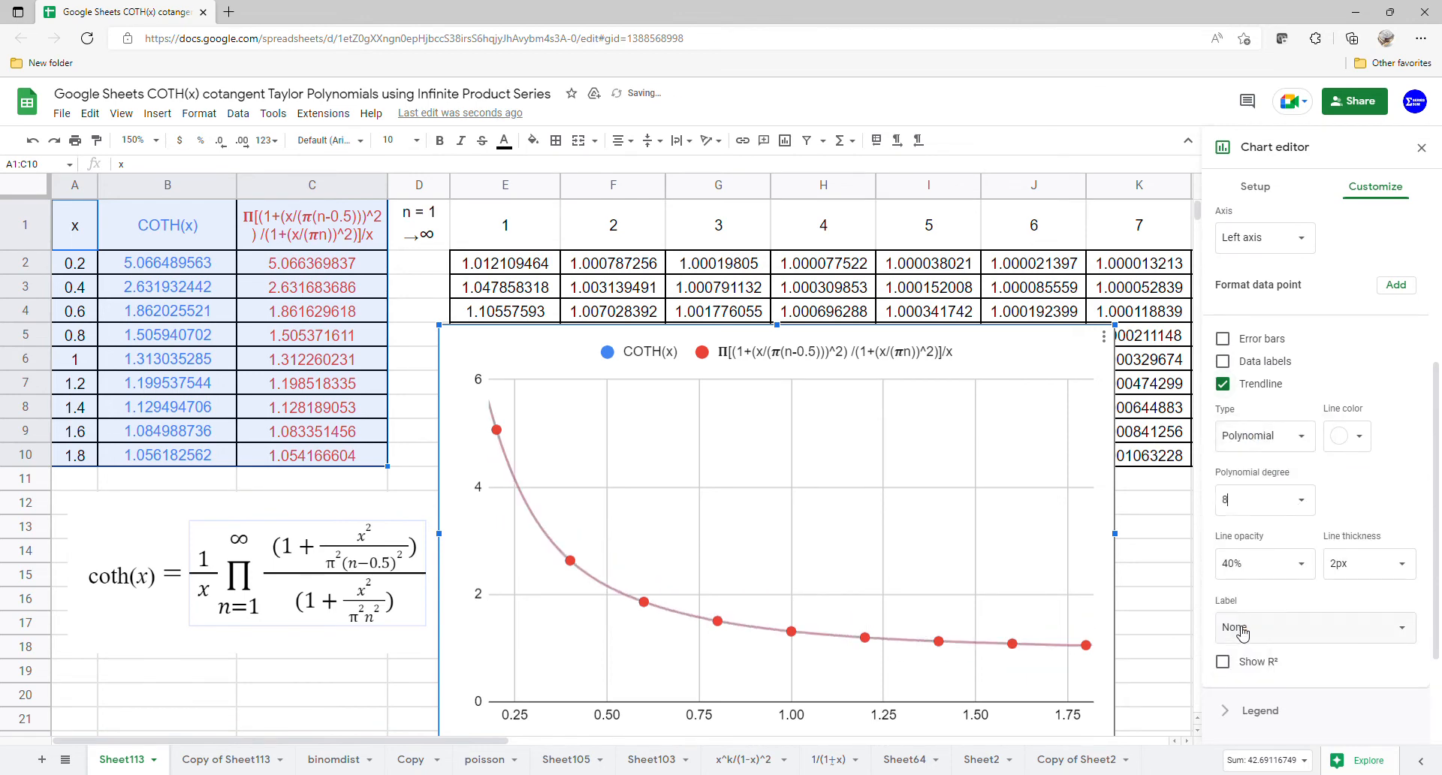
# Set the trendline label to Use Equation and close the chart editor
pyautogui.scroll(-2, 1341, 637)
pyautogui.click(1369, 488)
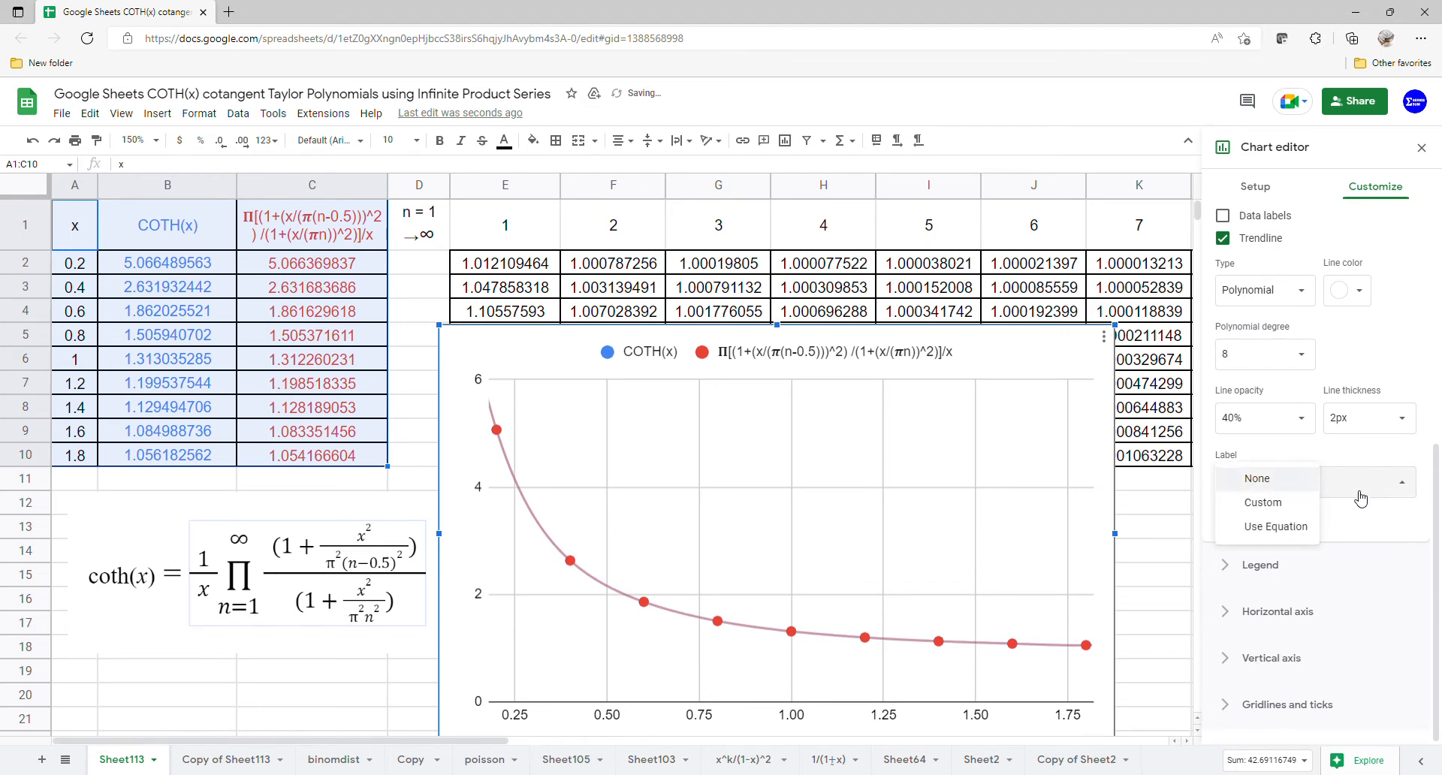
pyautogui.click(1276, 527)
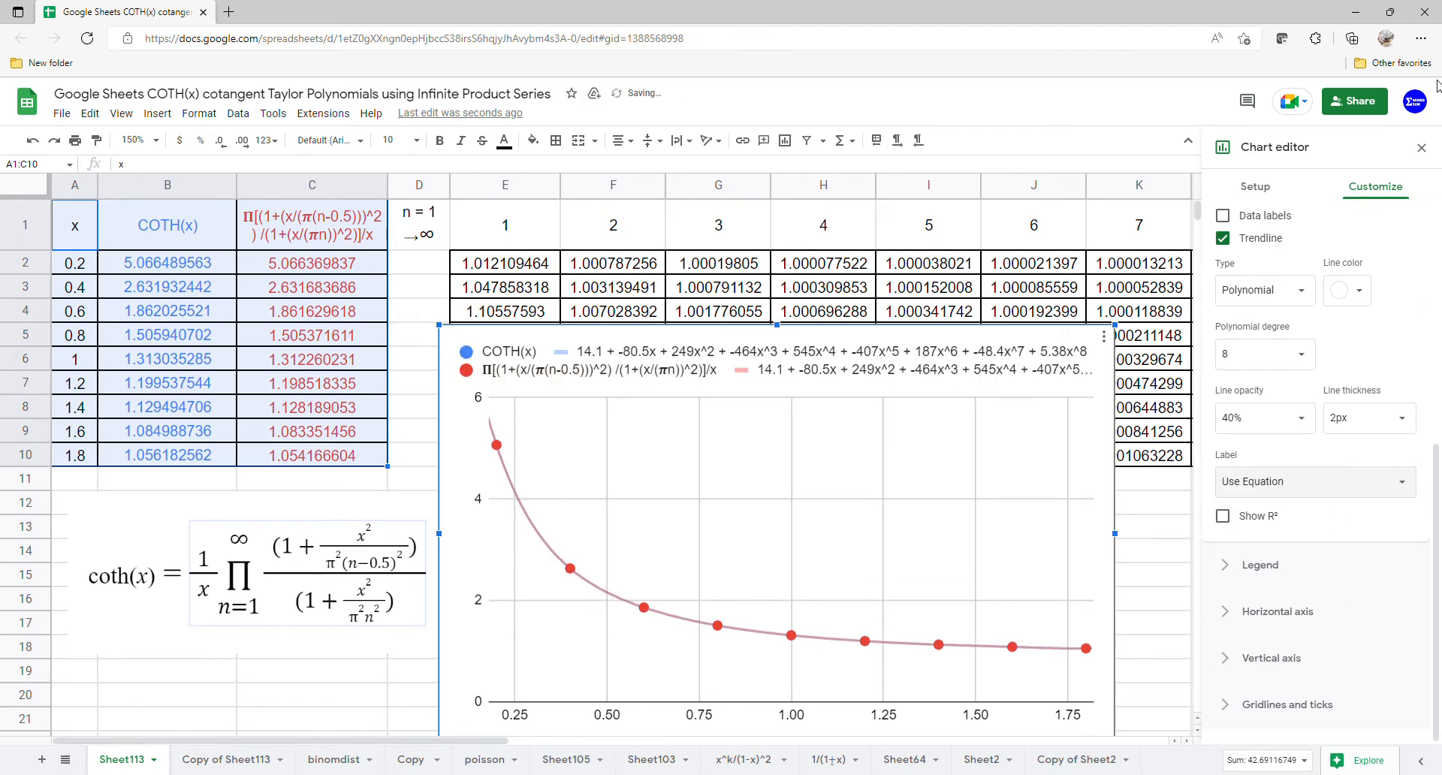
pyautogui.click(1422, 148)
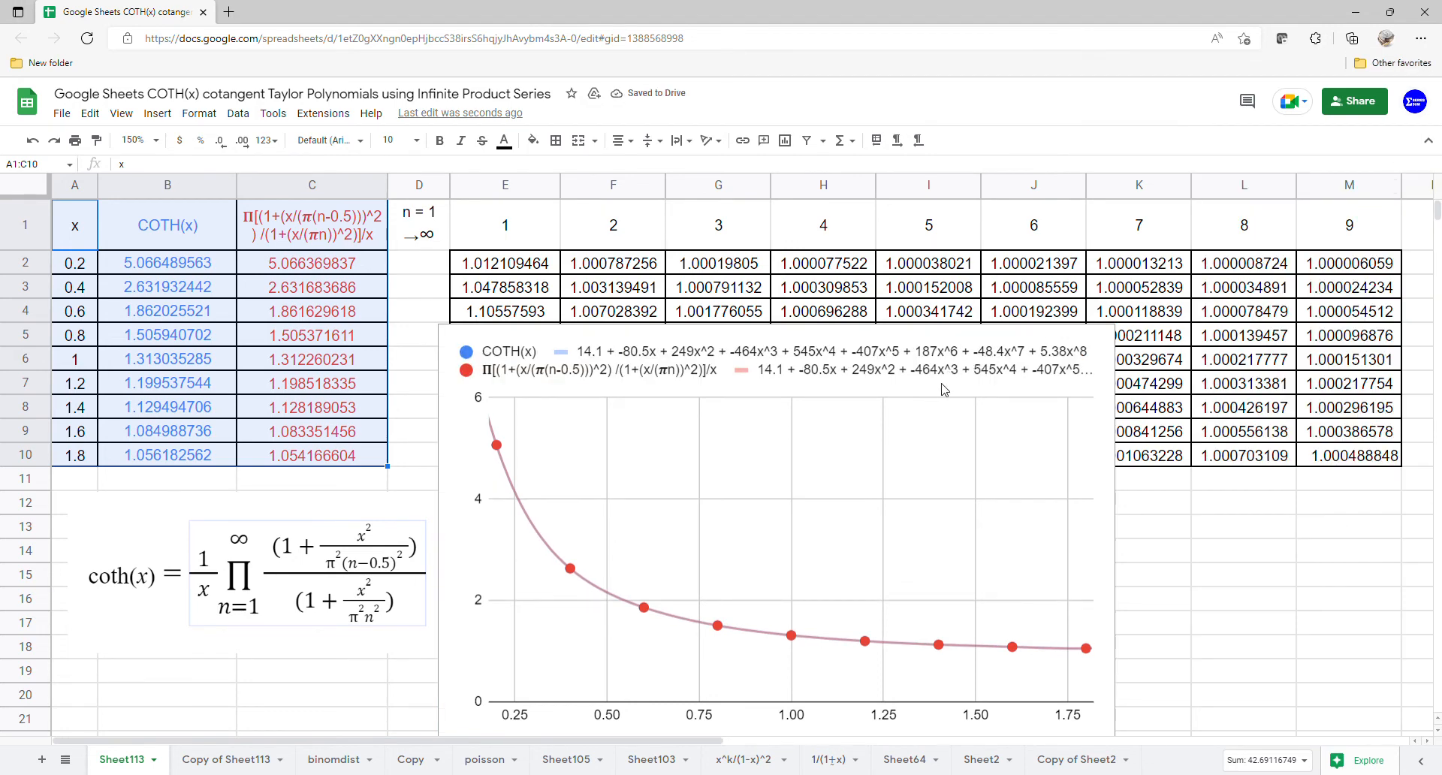
# Move the chart up to row 1 beside column D and enlarge it down to row 21 and across into column M
pyautogui.moveTo(945, 390); pyautogui.dragTo(965, 266)
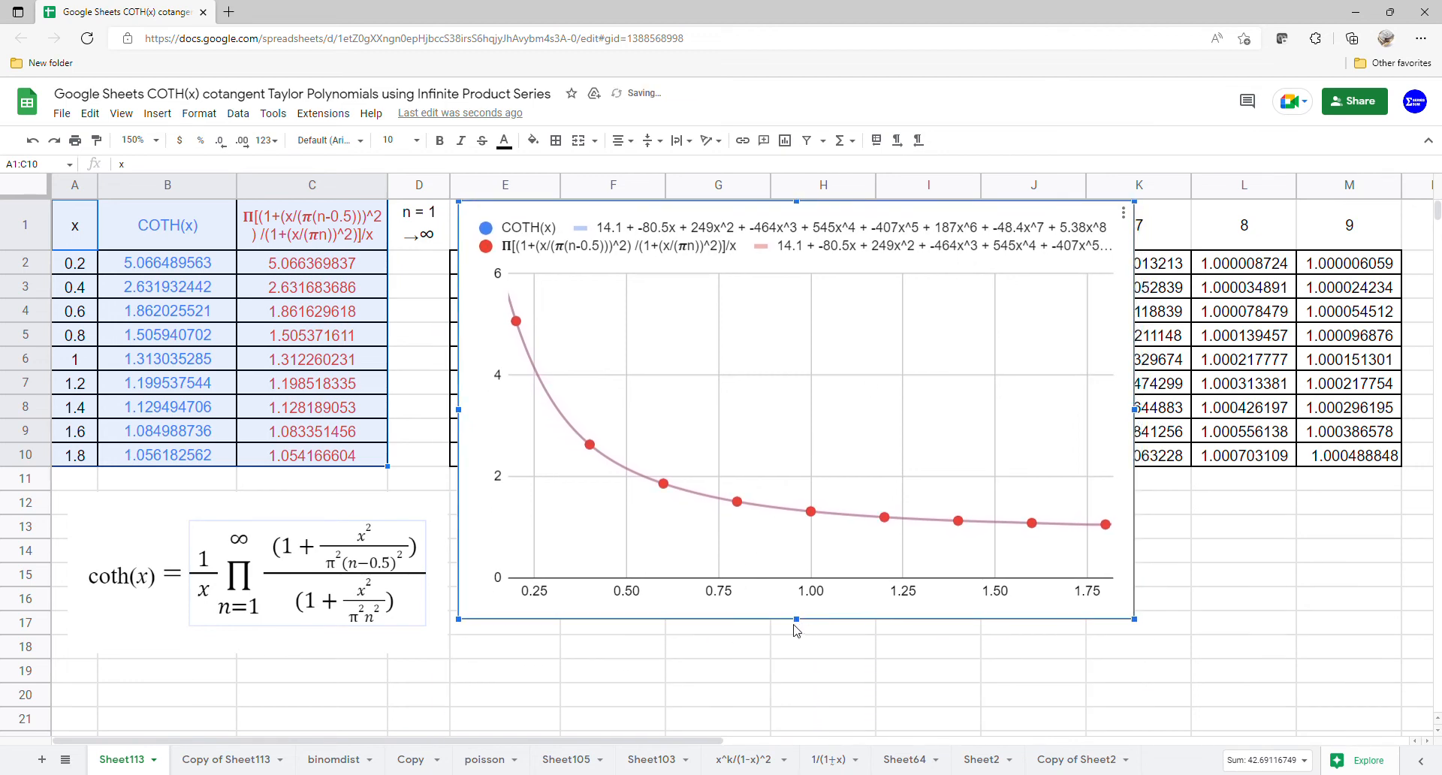
pyautogui.moveTo(796, 628); pyautogui.dragTo(796, 727)
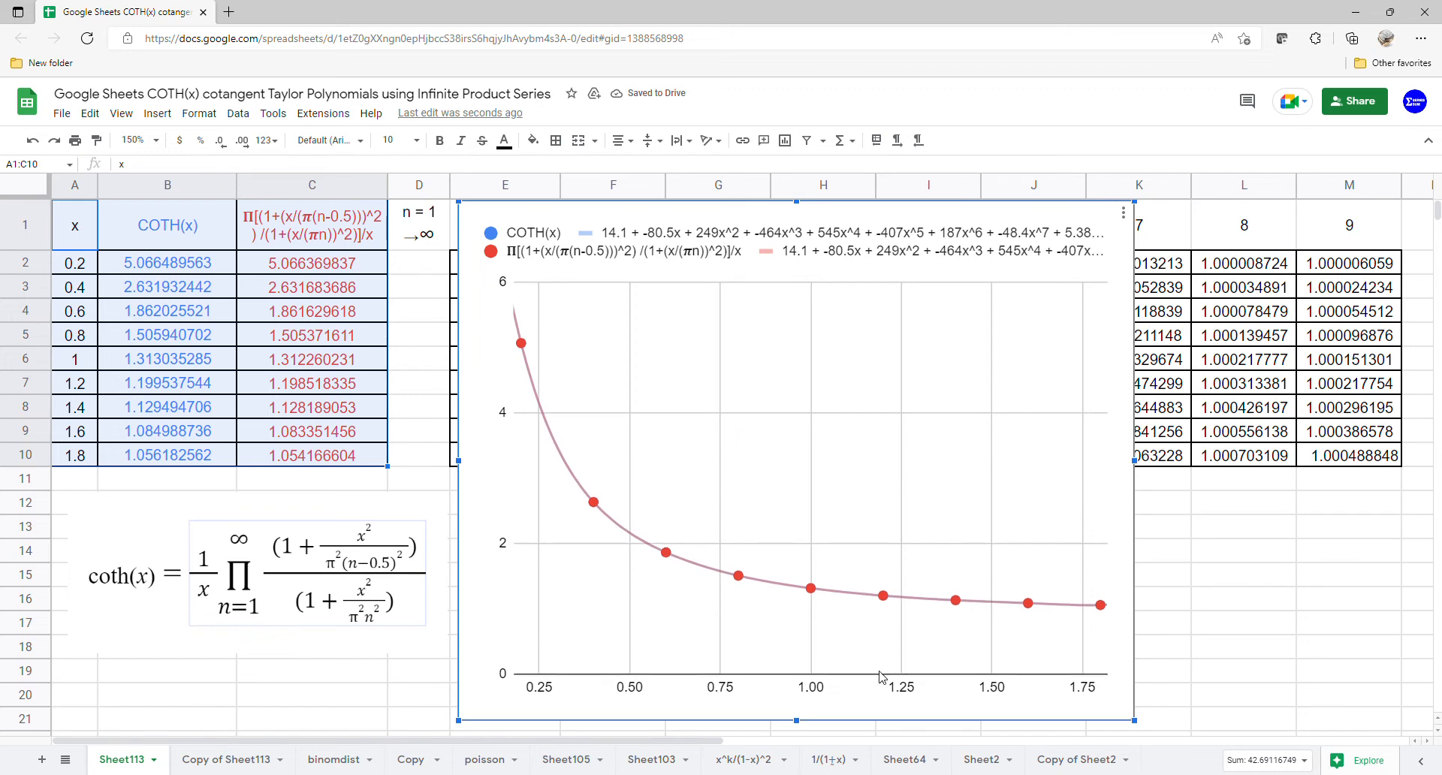
pyautogui.moveTo(1136, 460); pyautogui.dragTo(1342, 461)
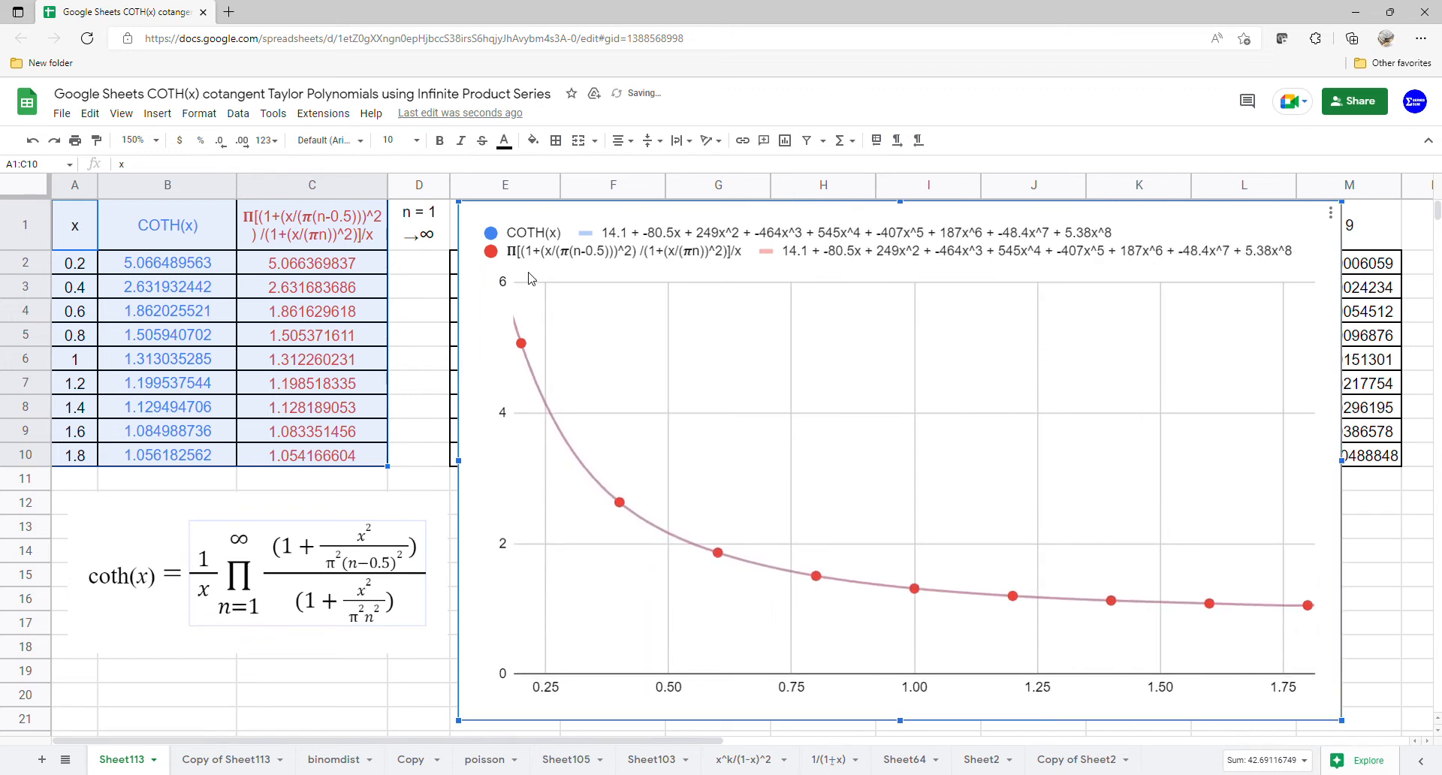